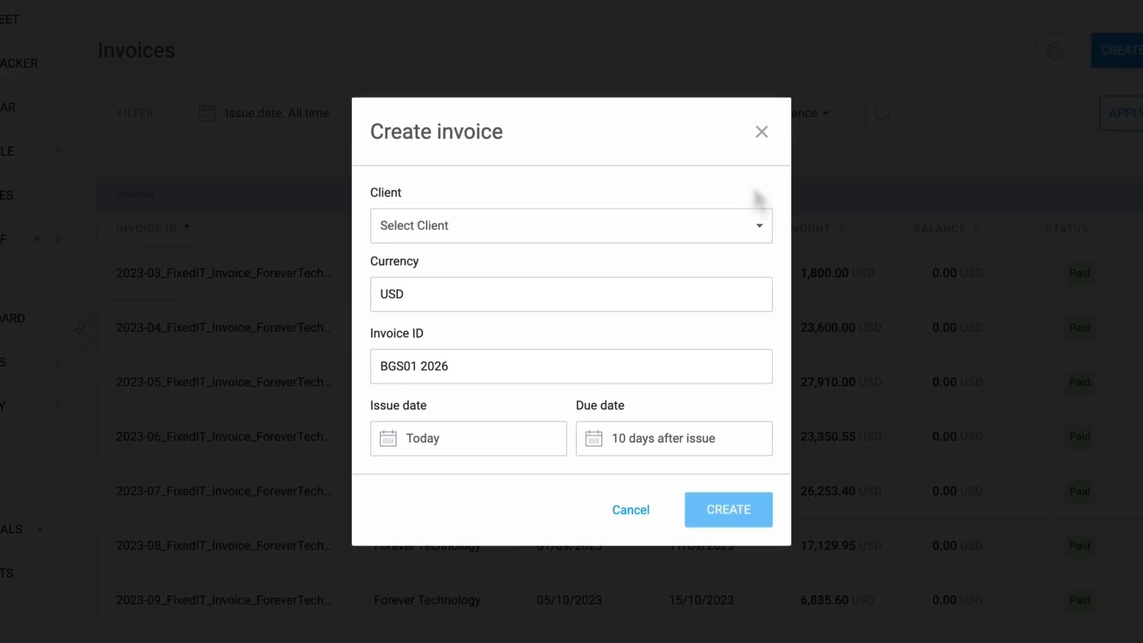
Choose Bergsmid as the new invoice's client and set the invoice ID to BGS01 2025
left_click(726, 224)
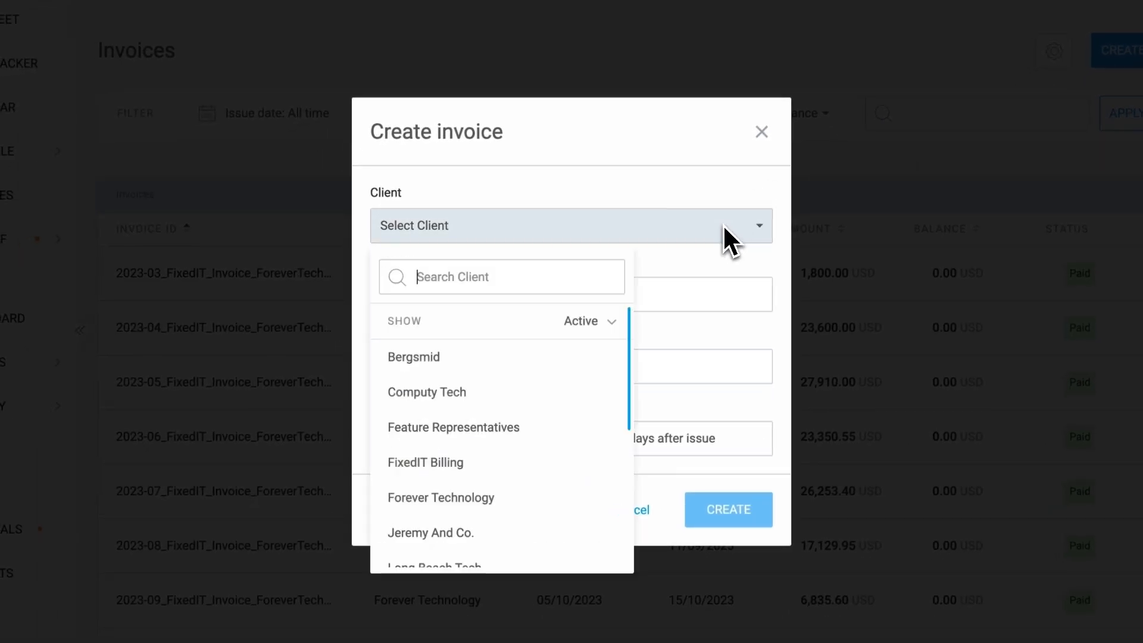
left_click(533, 357)
left_click(516, 302)
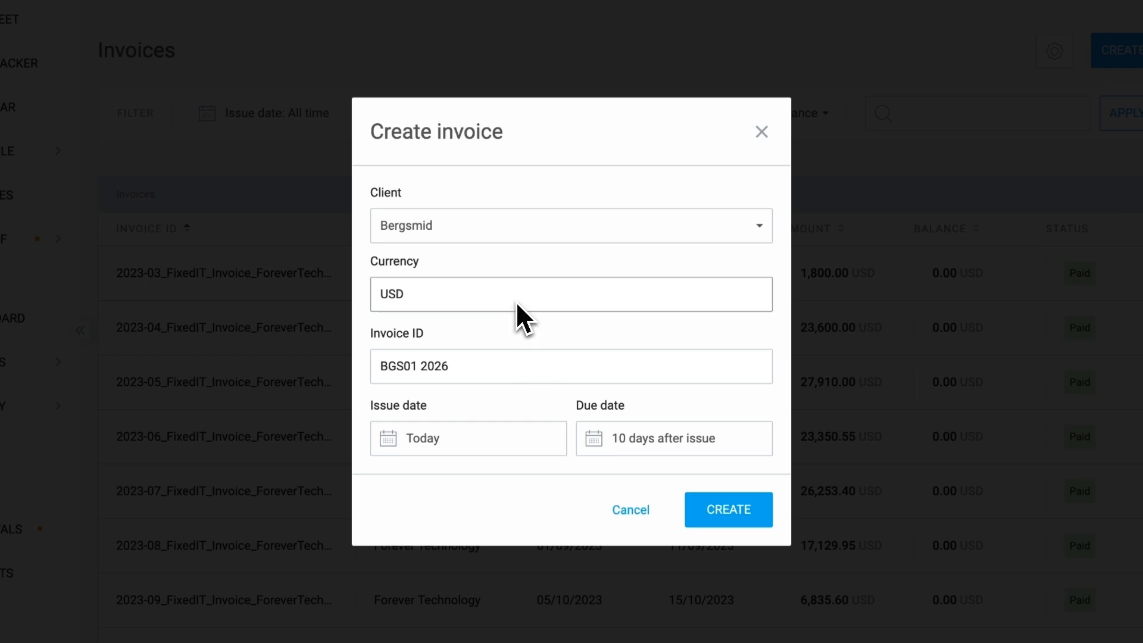
left_click(507, 368)
key("ctrl+shift+Left")
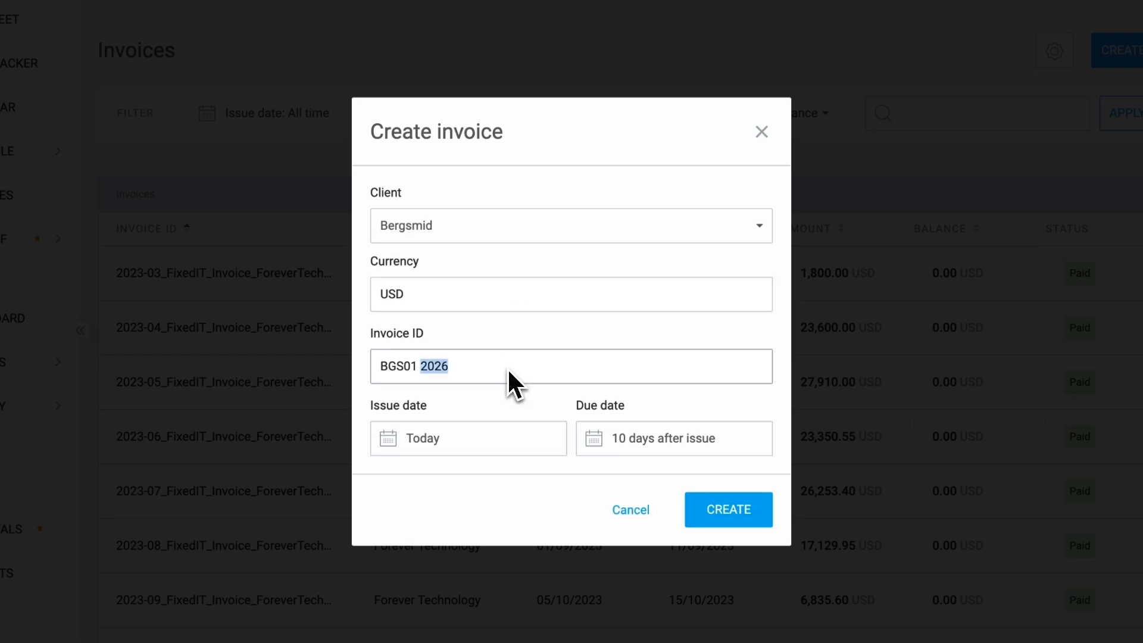
type("2025")
left_click(480, 477)
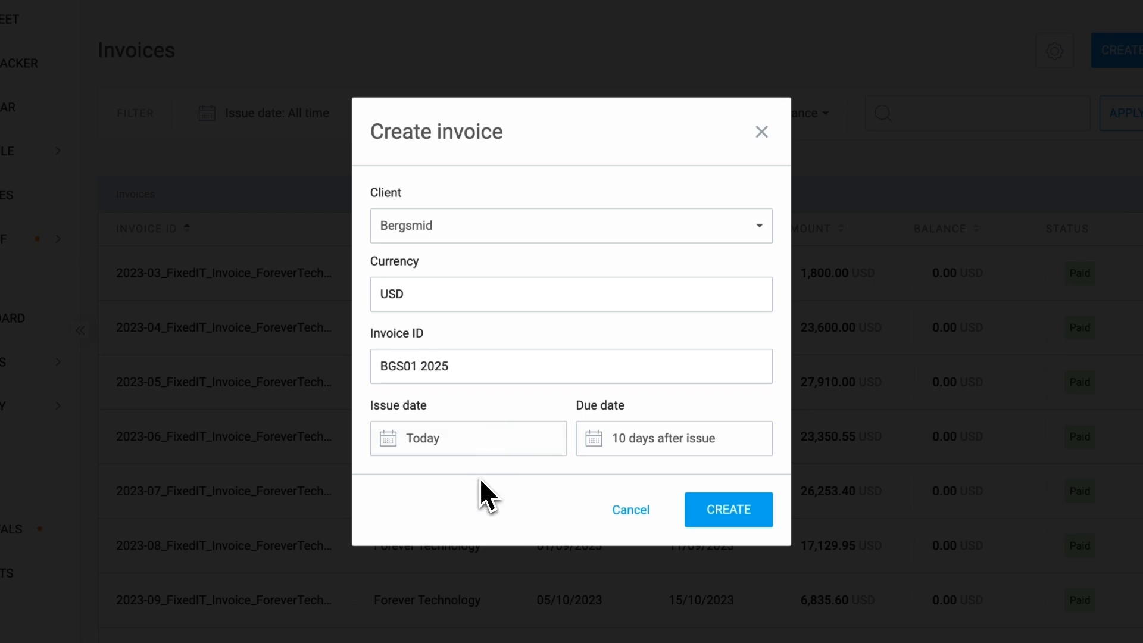
Create the invoice with Today as the issue date and a due date 15 days after issue
left_click(453, 449)
left_click(400, 369)
left_click(613, 440)
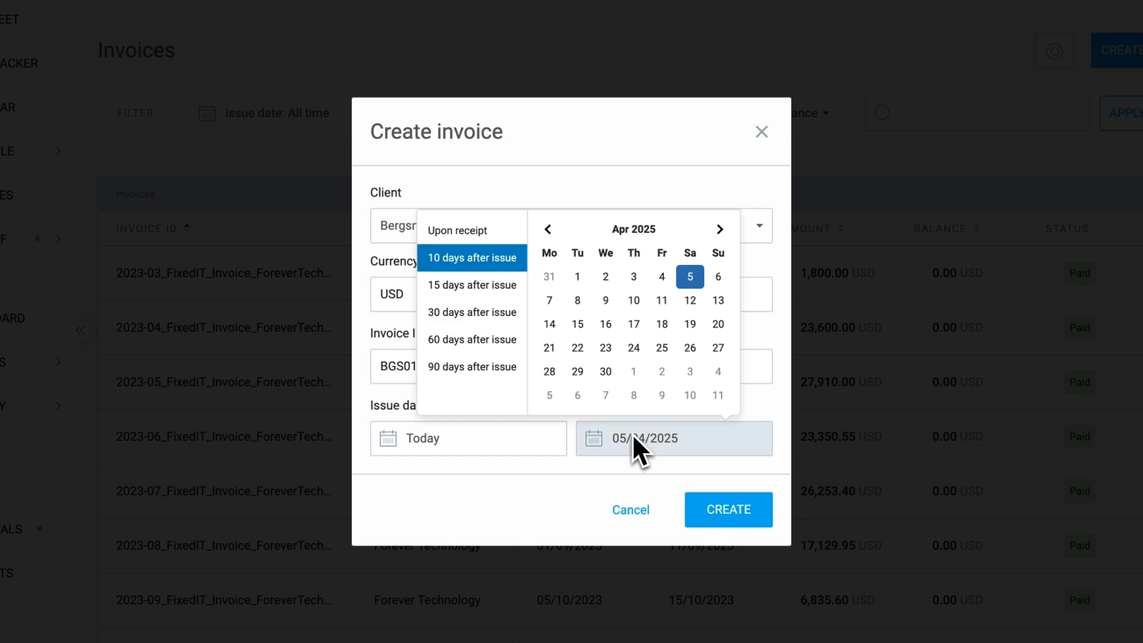
left_click(456, 290)
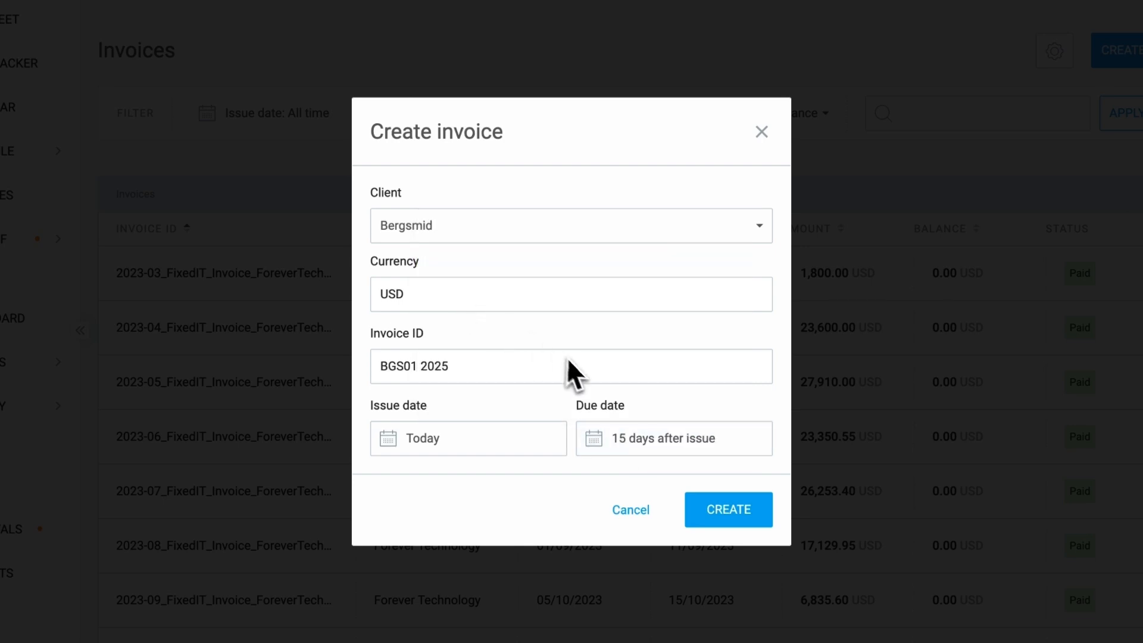
left_click(702, 503)
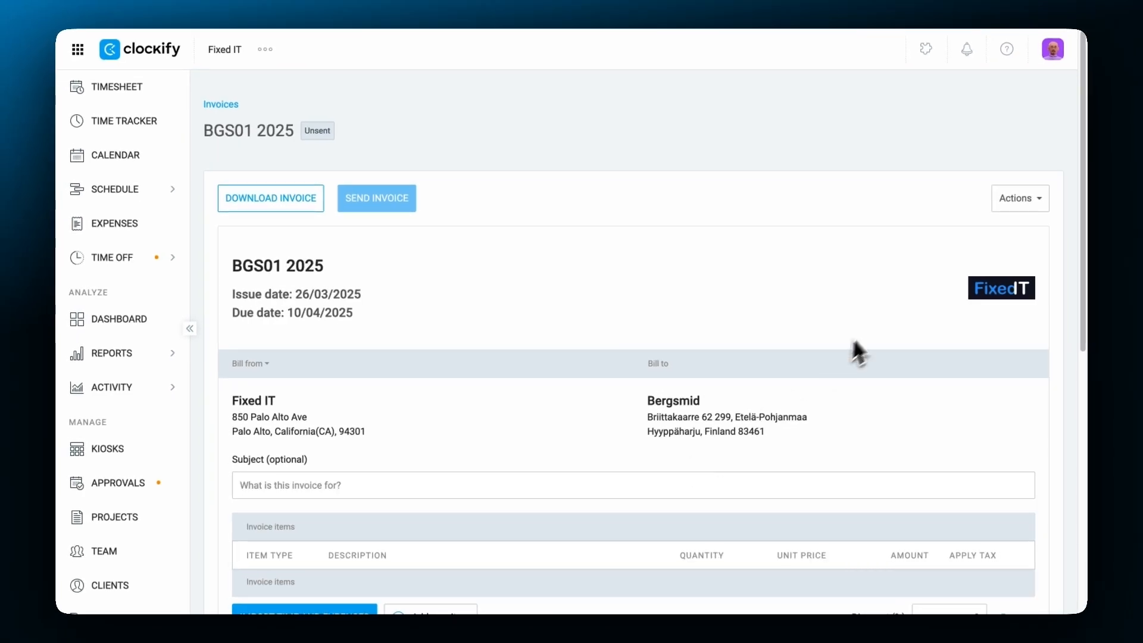
Fill in the invoice subject as "March Invoice"
scroll(1086, 160, "down", 6)
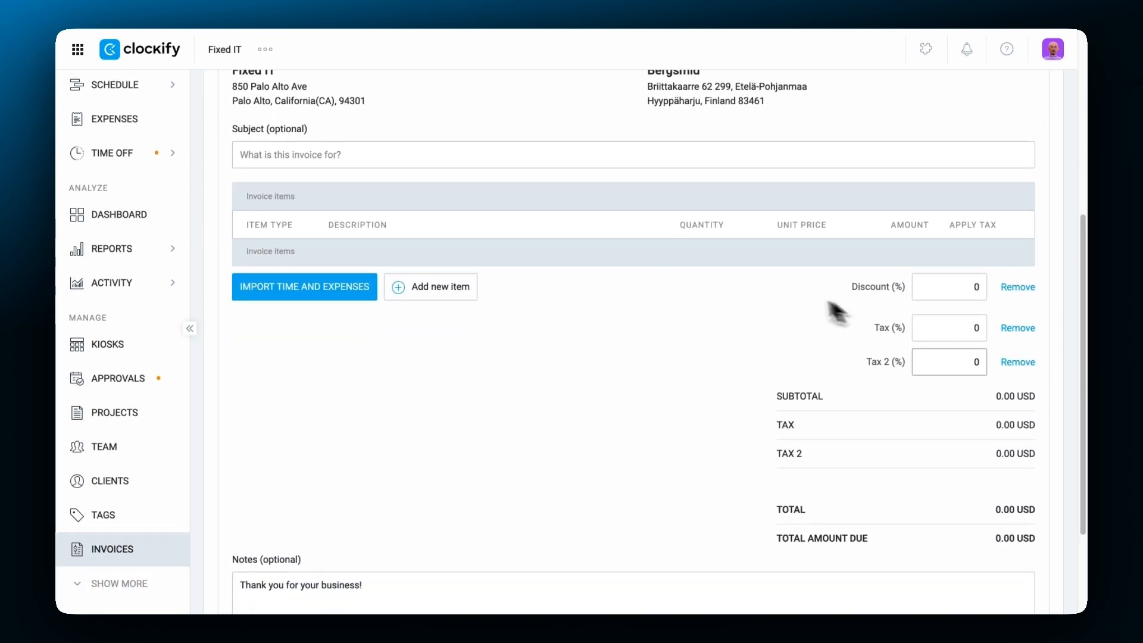
left_click(427, 157)
type("Ma")
type("rch In")
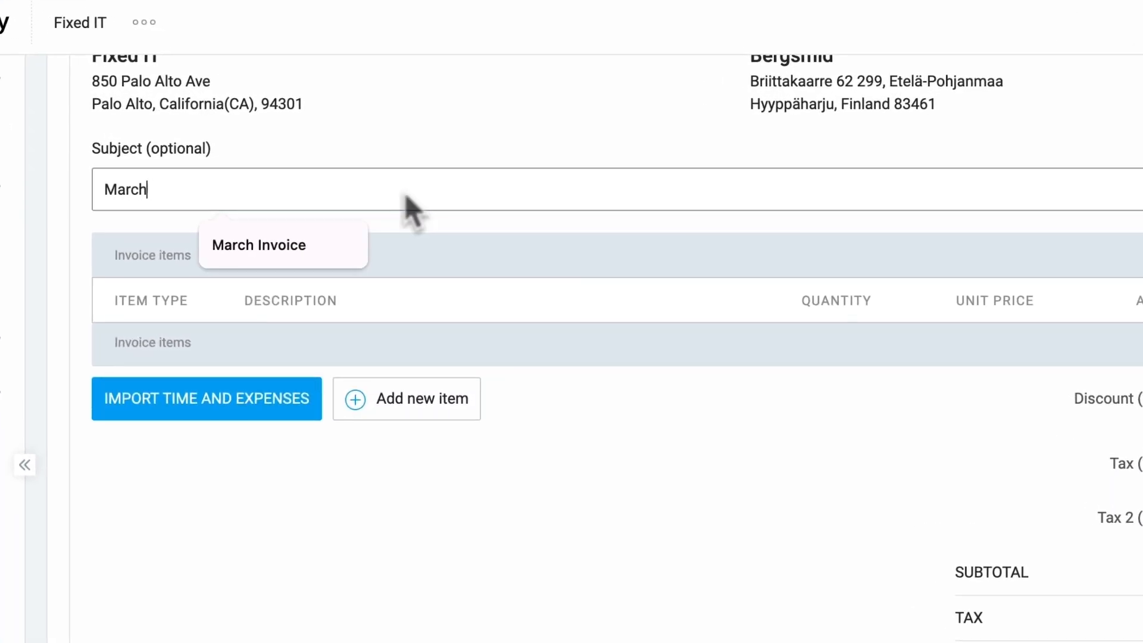
type("voice")
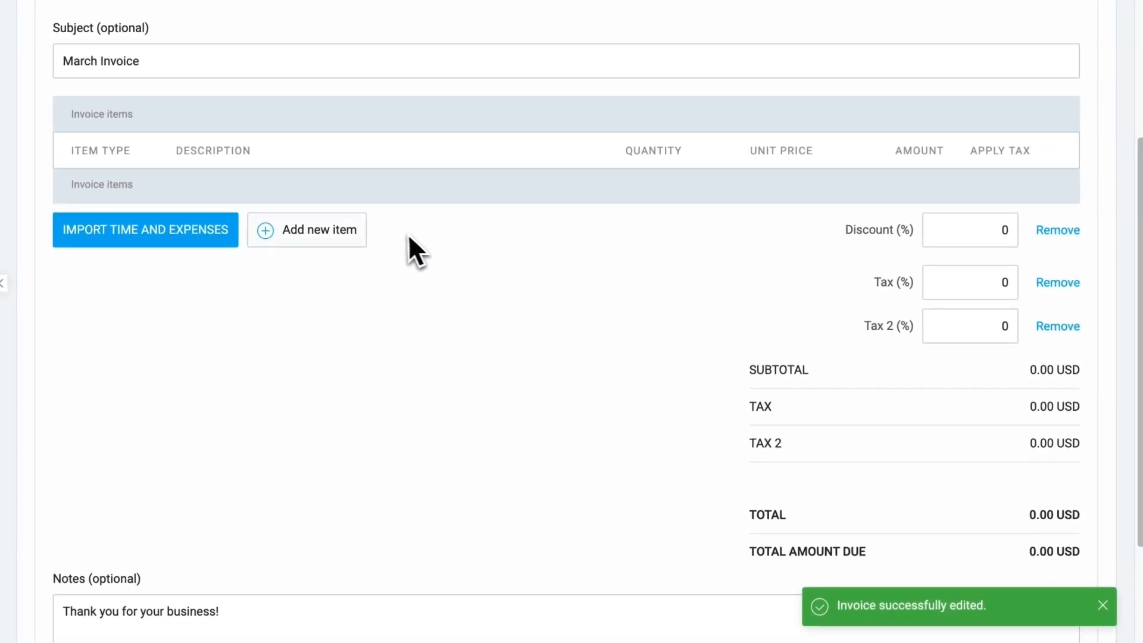
Add a Service item described as "Bug Fix" with a quantity of 10 and a unit price of 500
left_click(321, 232)
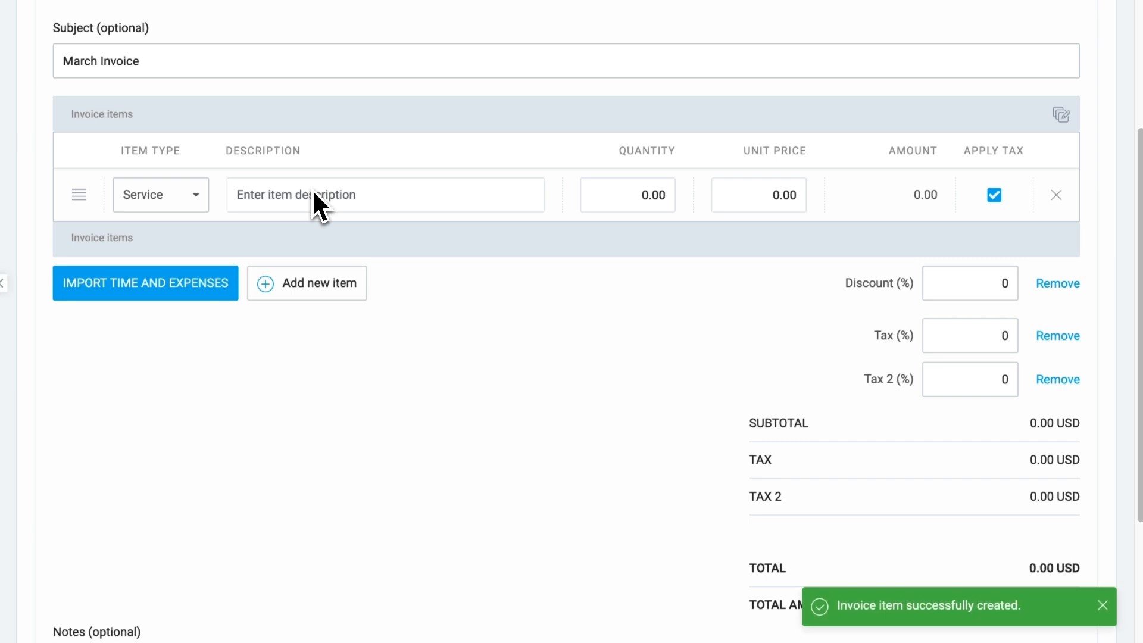
type("Bug Fix")
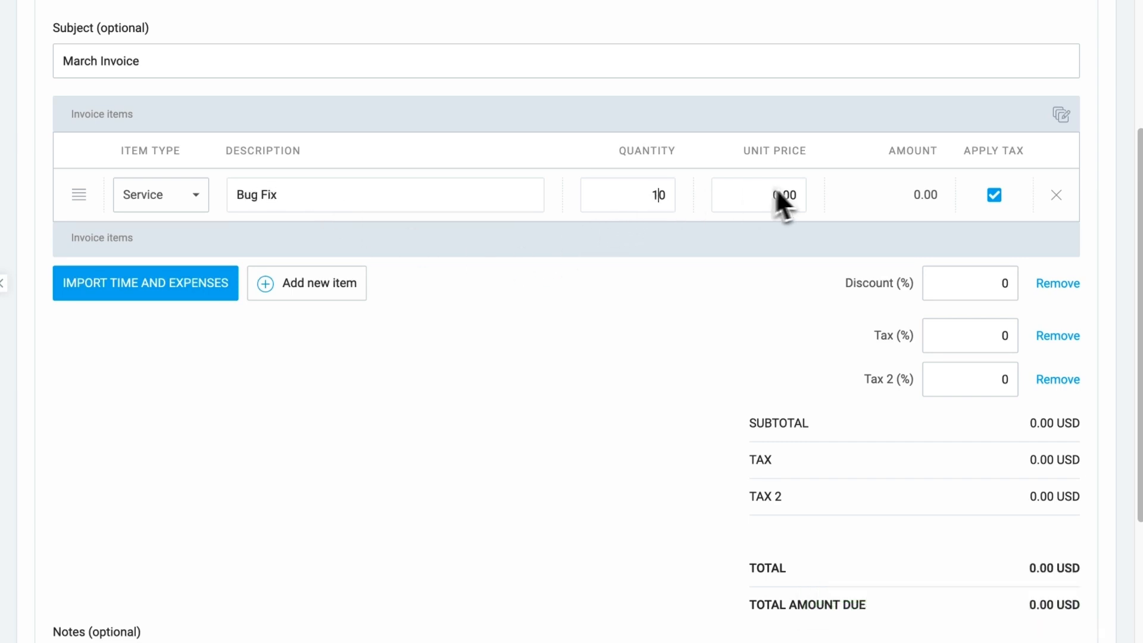
left_click(794, 195)
type("500")
left_click(910, 255)
Set the invoice discount to 10% and both Tax and Tax 2 to 8%
left_click(993, 283)
type("10")
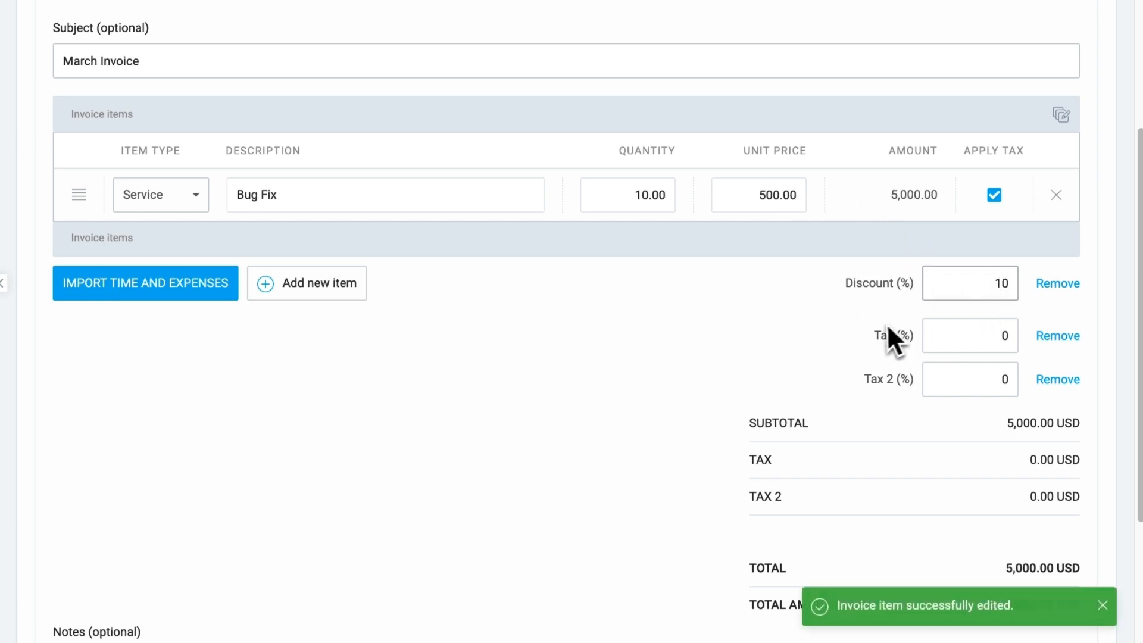
left_click(986, 336)
type("8")
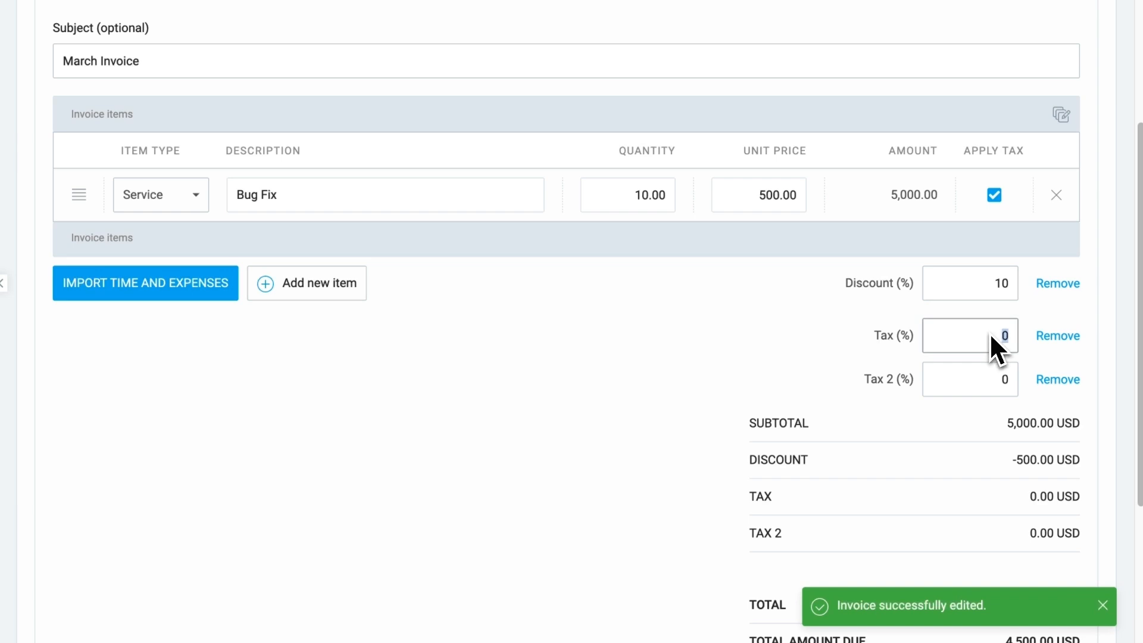
left_click(1005, 376)
type("8")
left_click(827, 352)
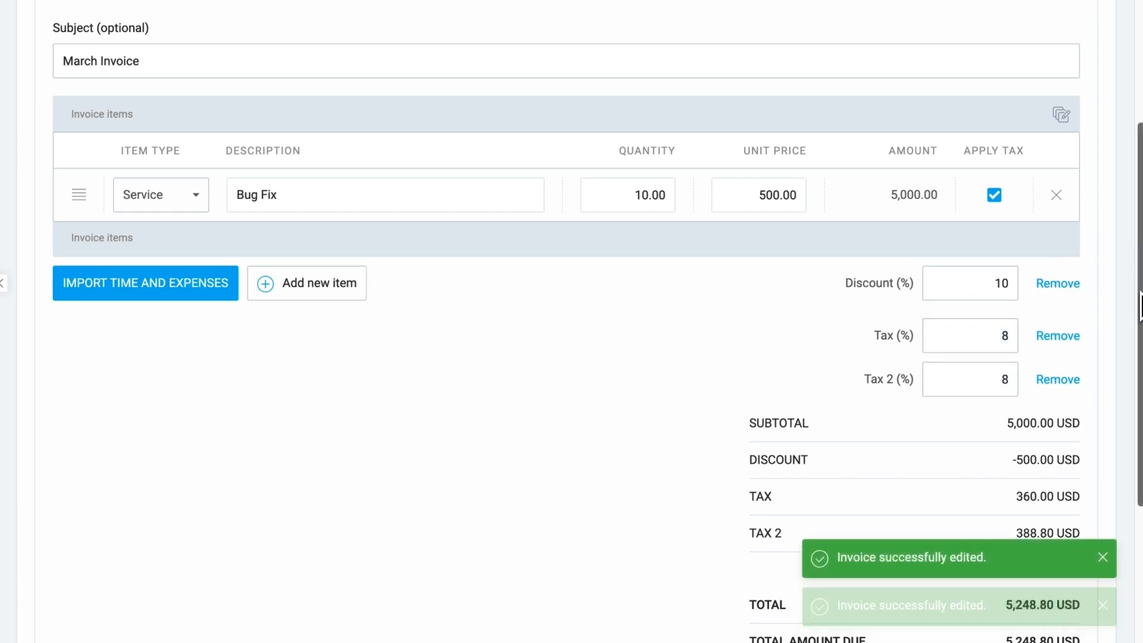
left_click_drag(1139, 304, 1119, 428)
left_click(292, 476)
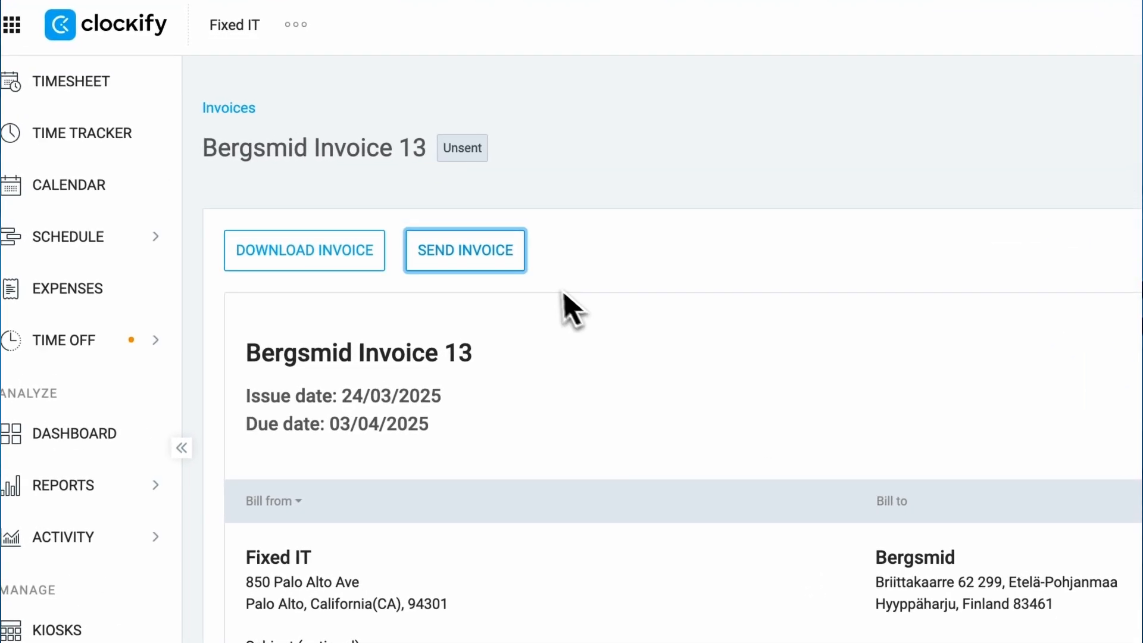
Prepare the email for sending Bergsmid Invoice 13 with an expense report and a copy to self, but without the invoice PDF attached
left_click(376, 197)
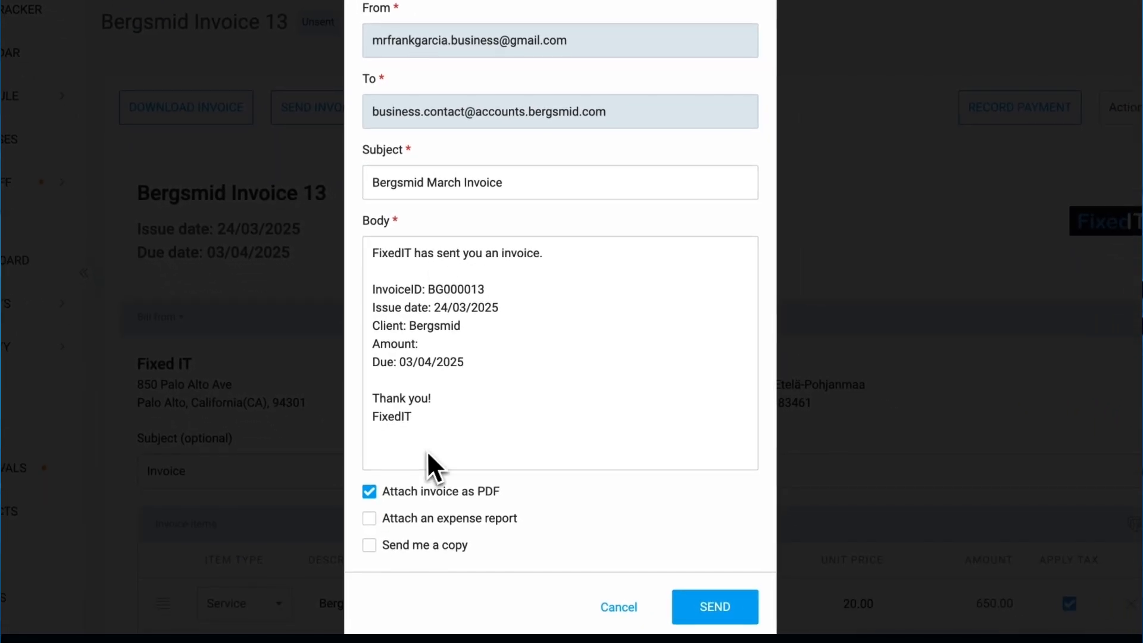
left_click(374, 519)
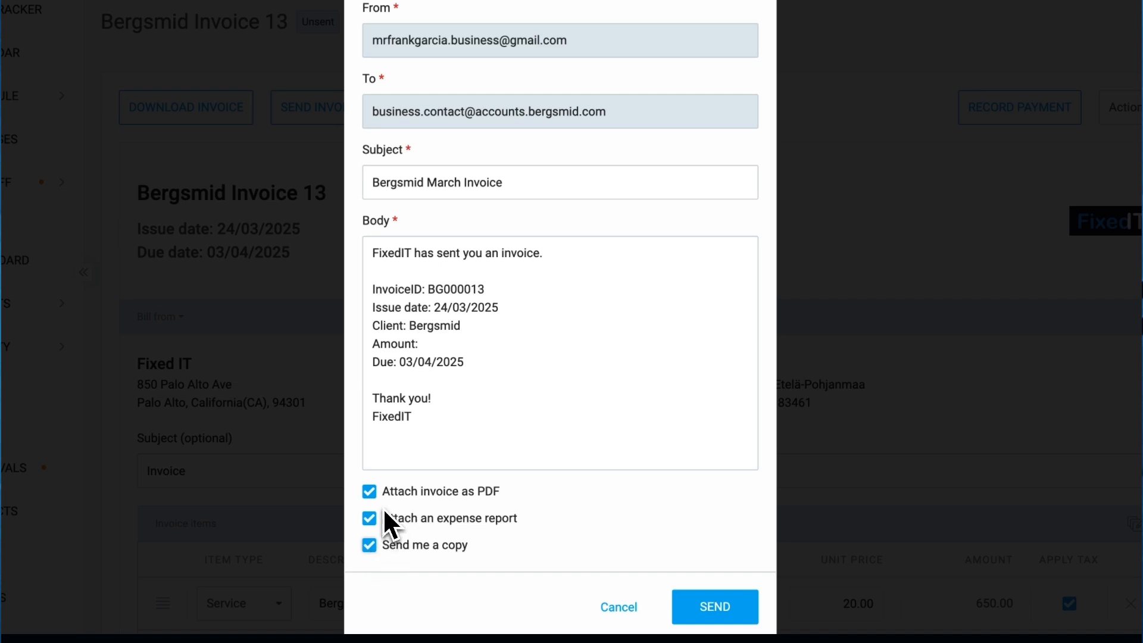
left_click(372, 494)
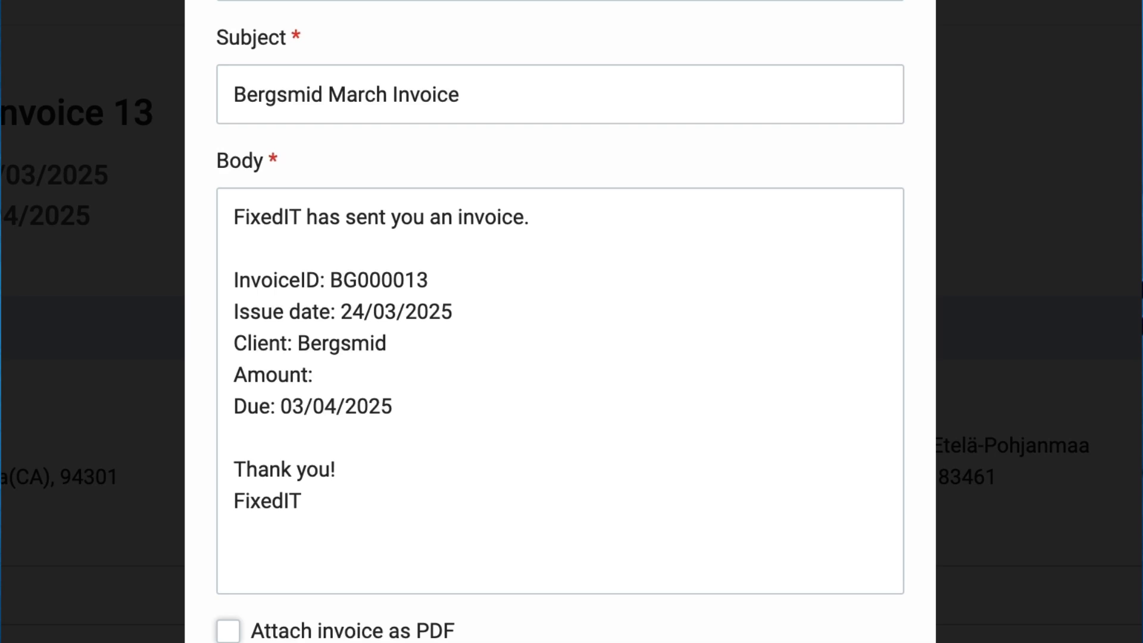
Enter 37,877.60 as the amount in the email body and send the invoice
left_click(345, 384)
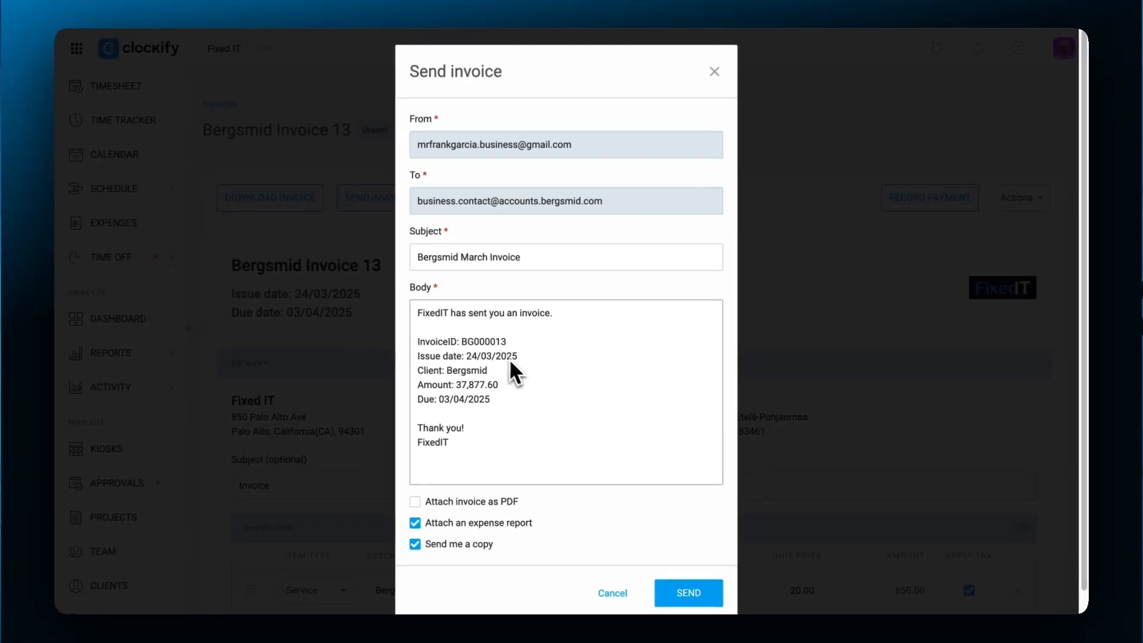
left_click(688, 592)
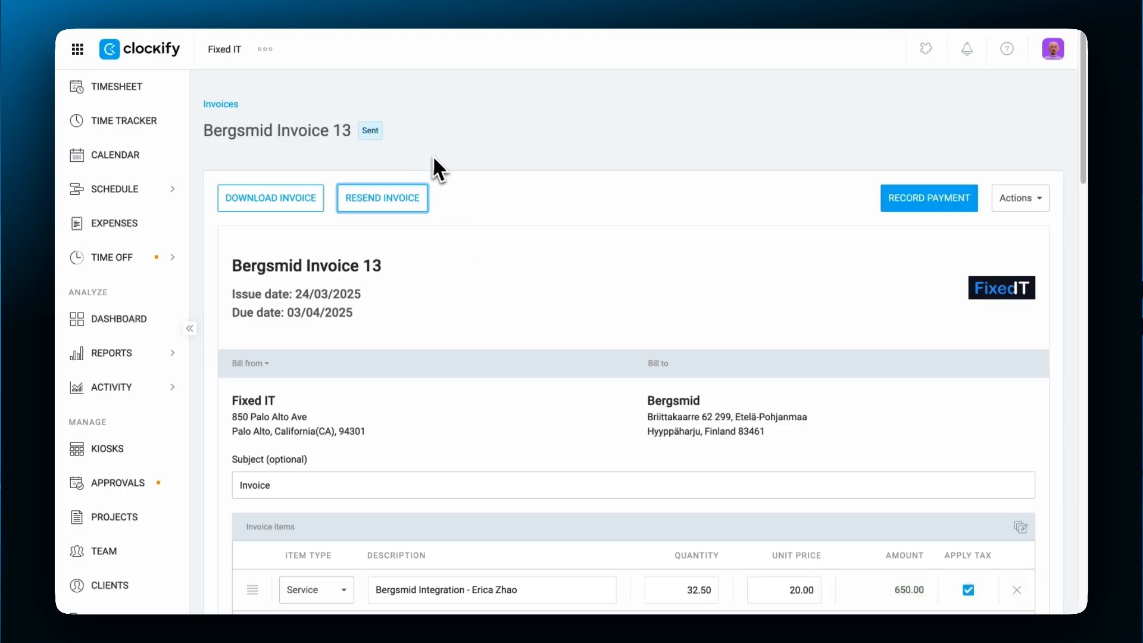
left_click(419, 208)
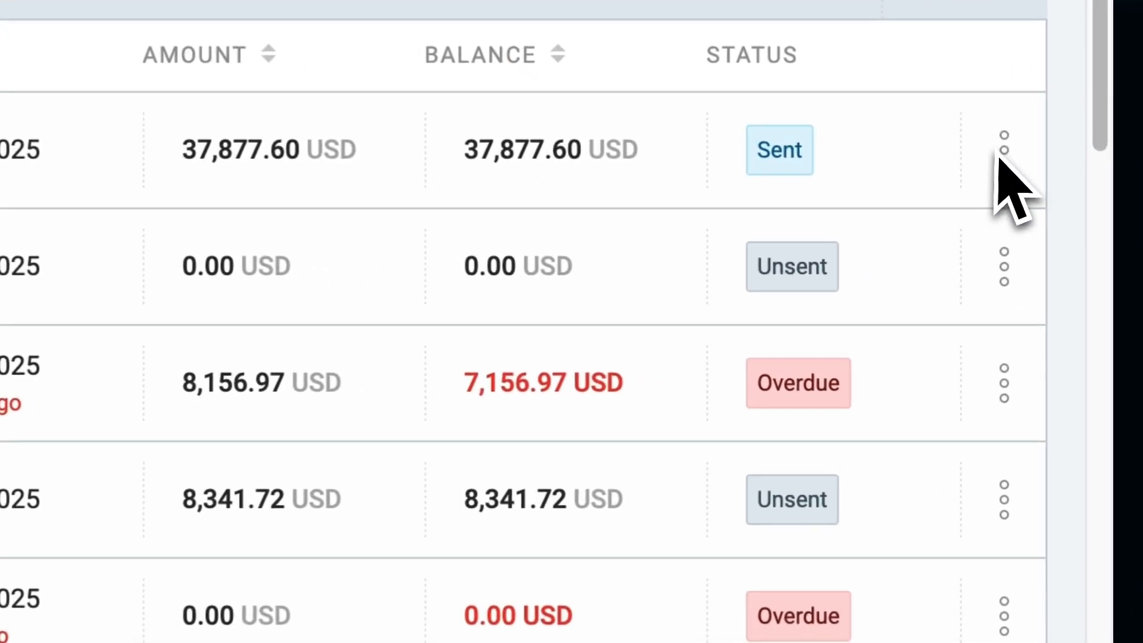
Record a payment of 1500 USD dated Today for Bergsmid Invoice 13
left_click(1048, 284)
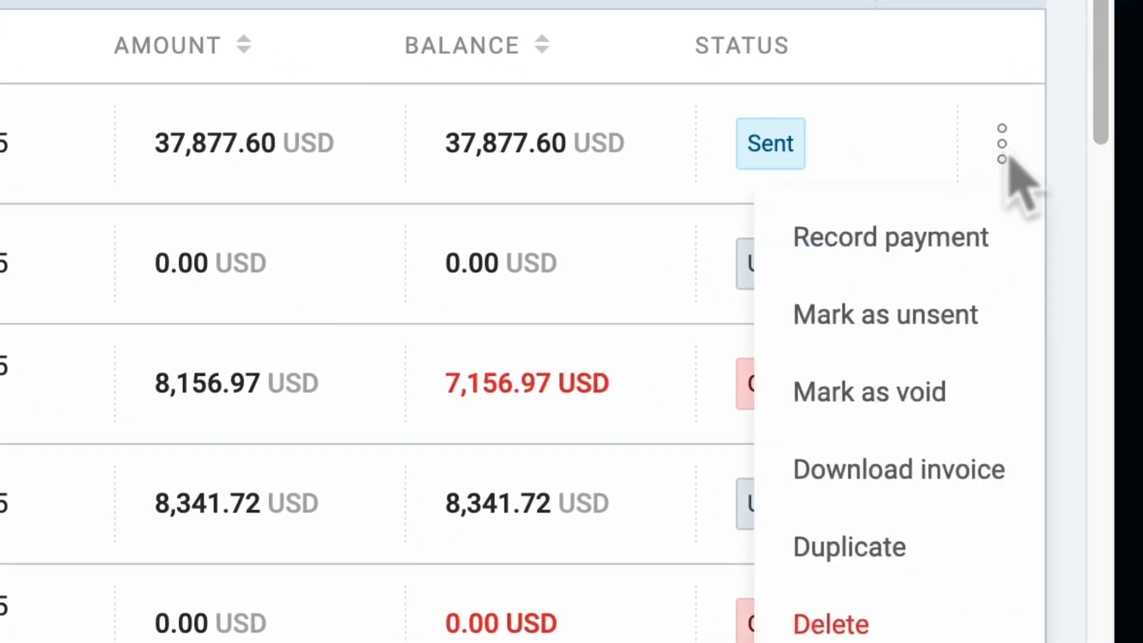
left_click(935, 249)
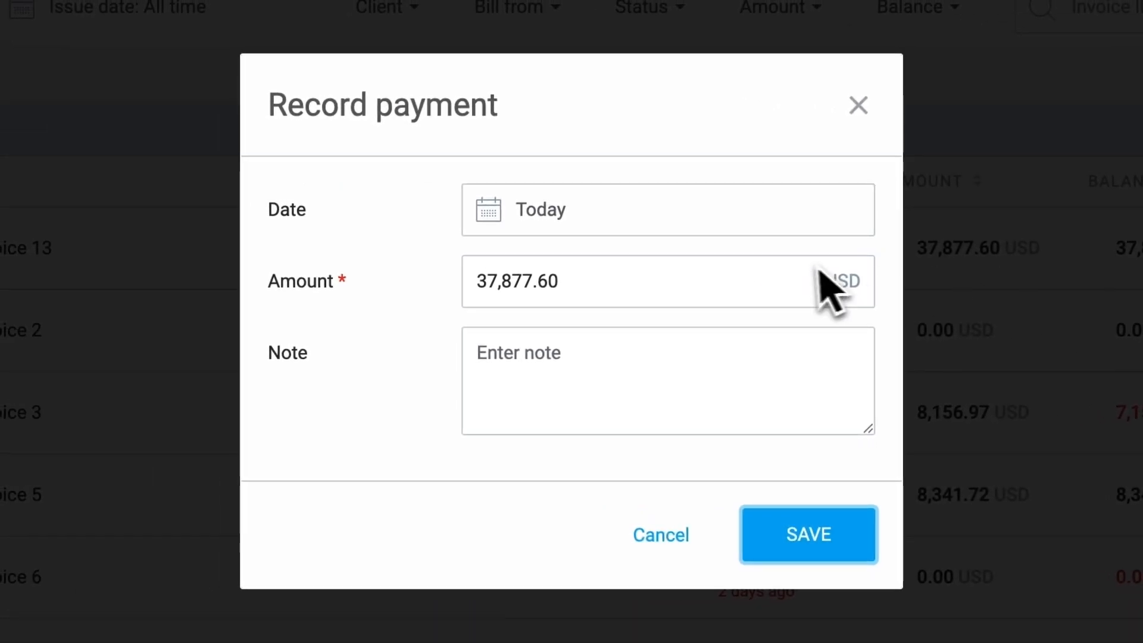
left_click(613, 227)
left_click(732, 293)
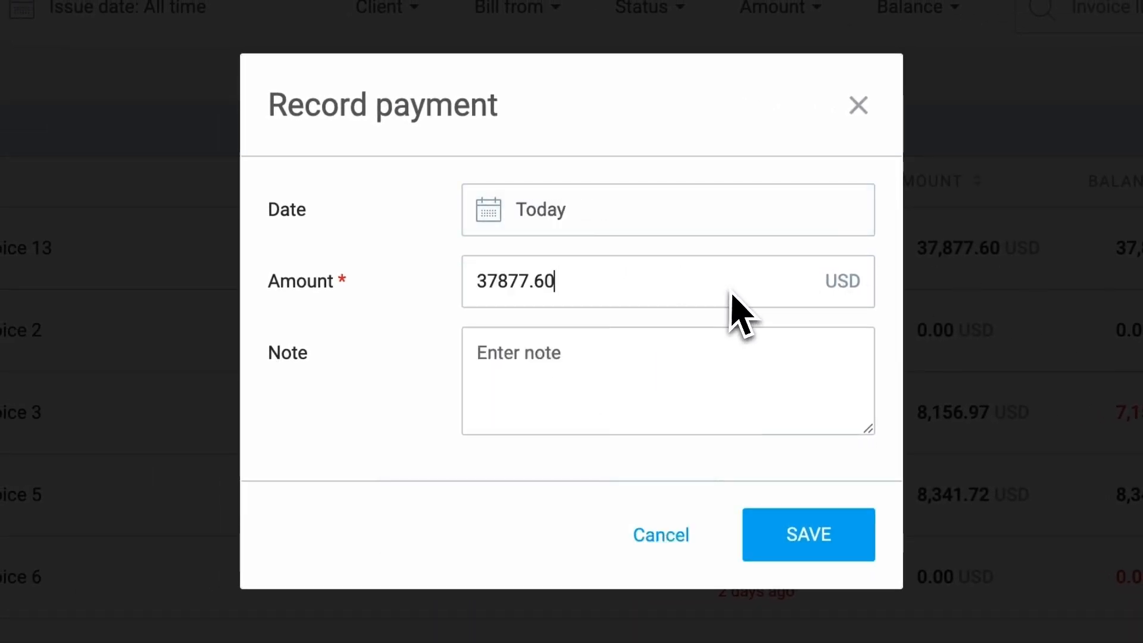
left_click(606, 381)
double_click(549, 285)
type("1500")
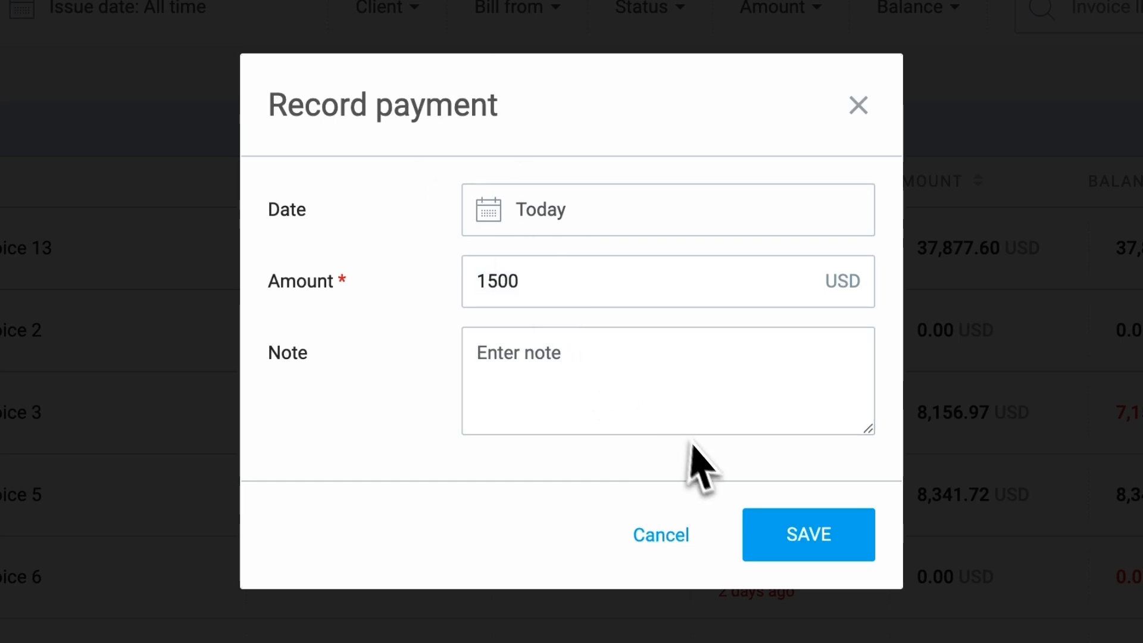
left_click(771, 537)
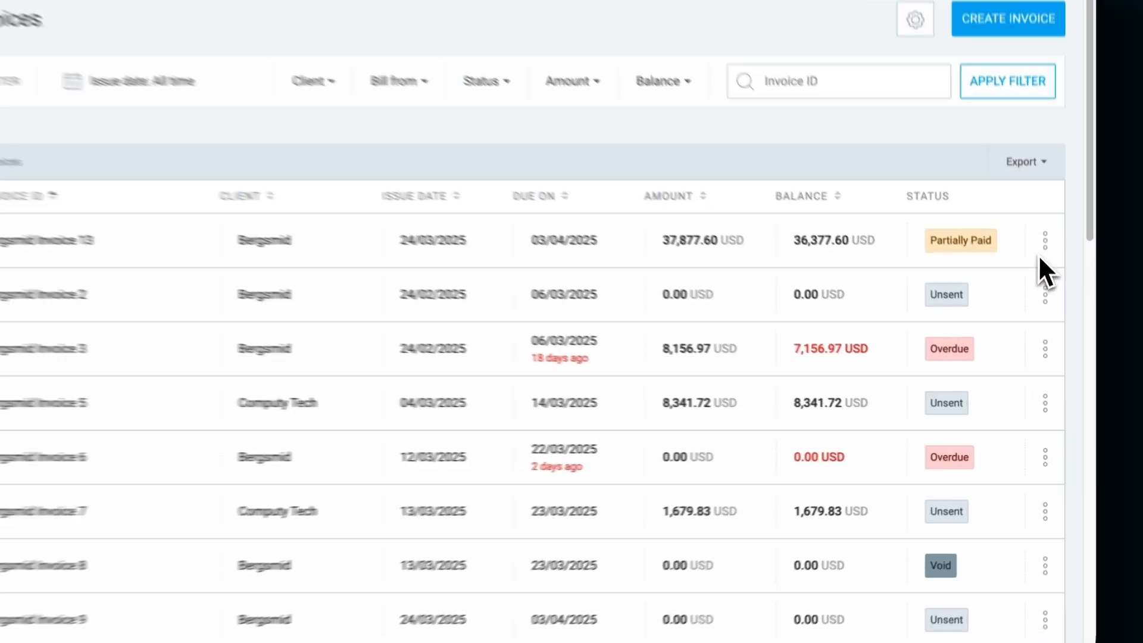
Open the payments of Bergsmid Invoice 13 and remove the 1,500 USD payment
left_click(1048, 283)
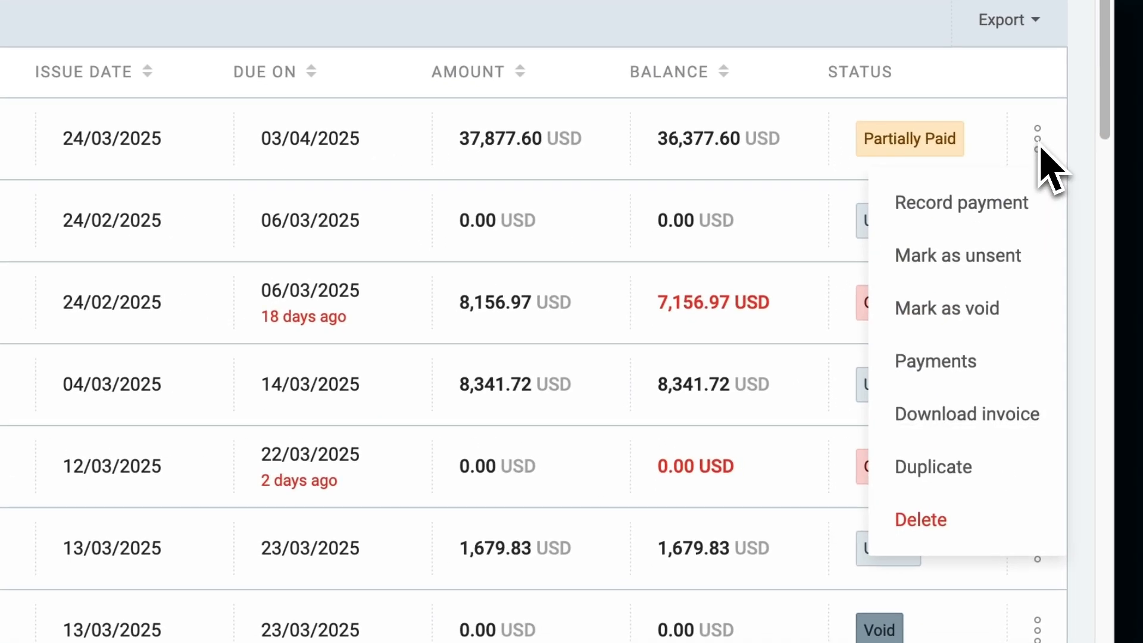
left_click(958, 365)
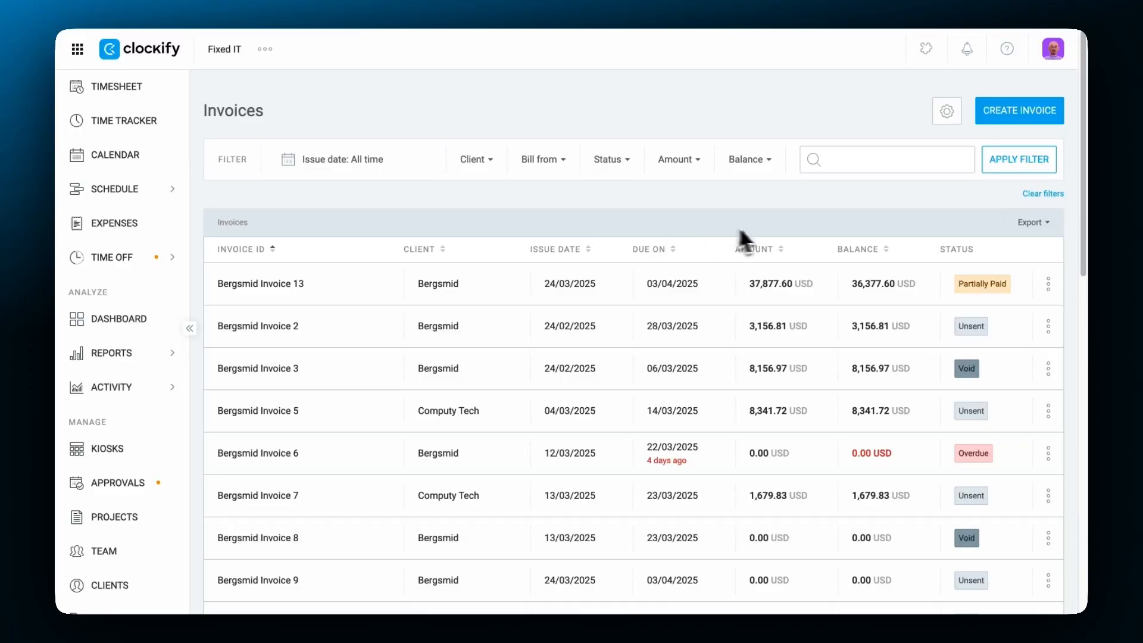
left_click(1047, 284)
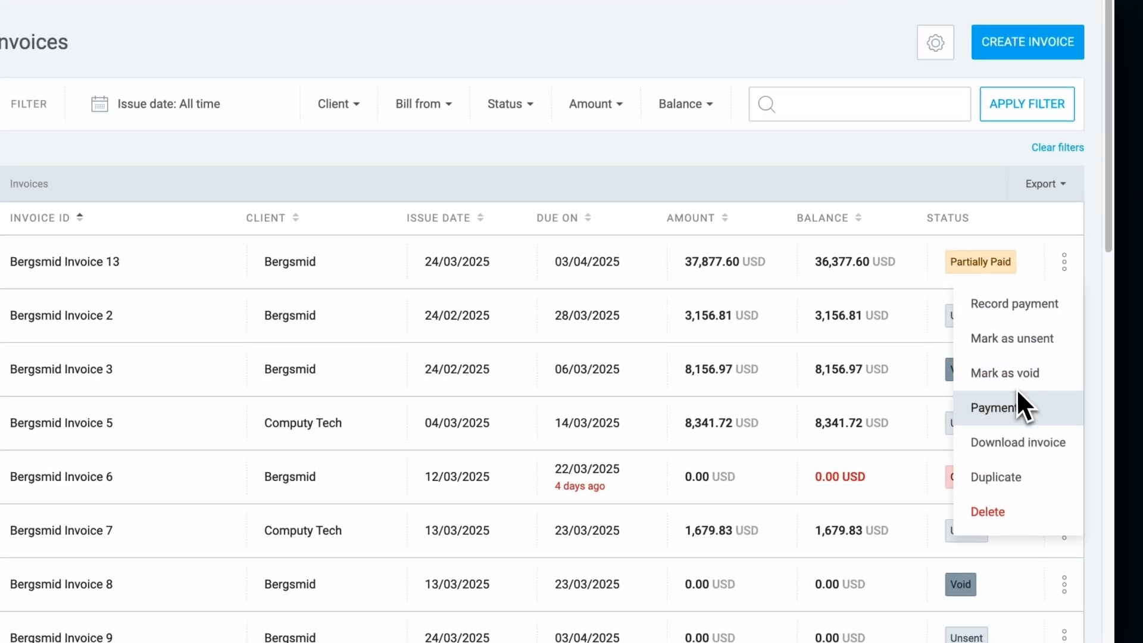
left_click(1011, 409)
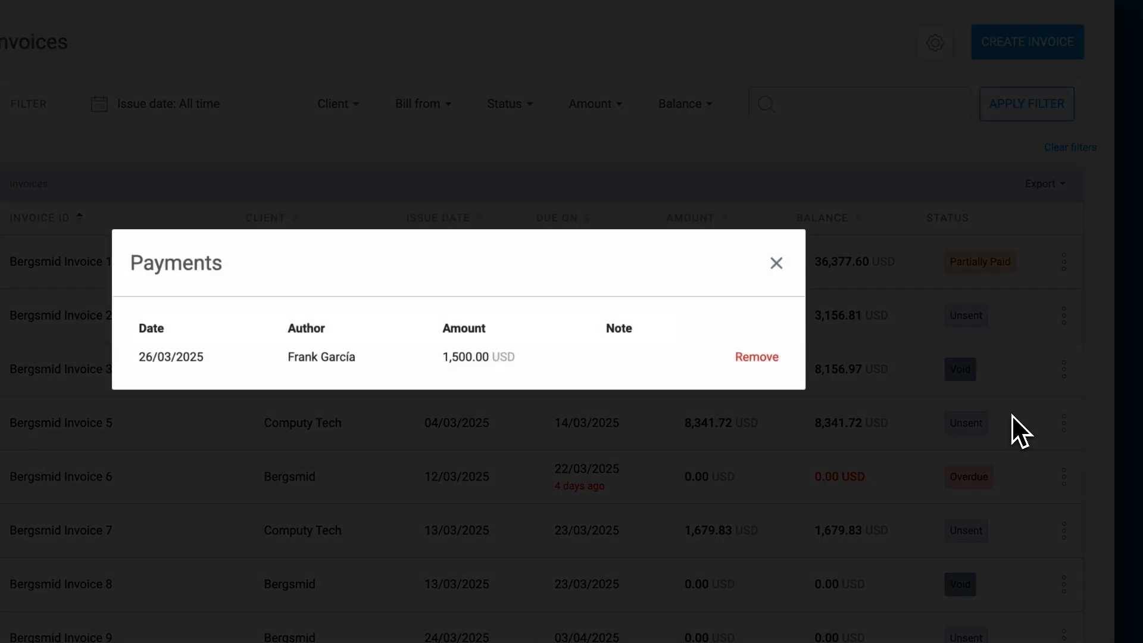
left_click(755, 358)
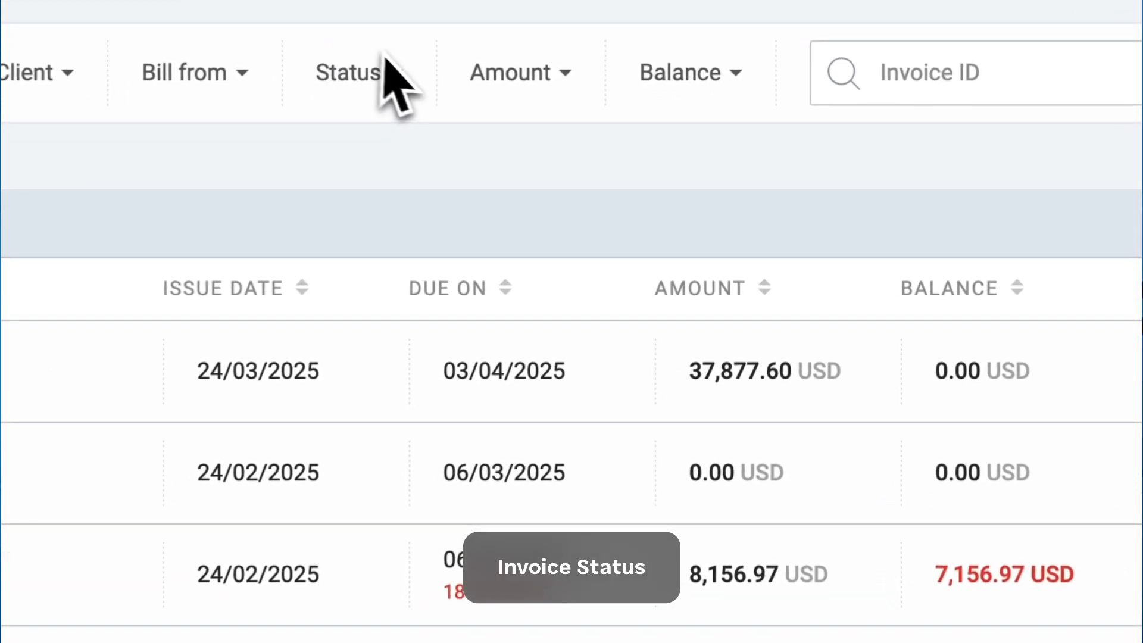
Examine the invoice status filter and the actions available for the void invoice and the partially paid invoice
left_click(384, 57)
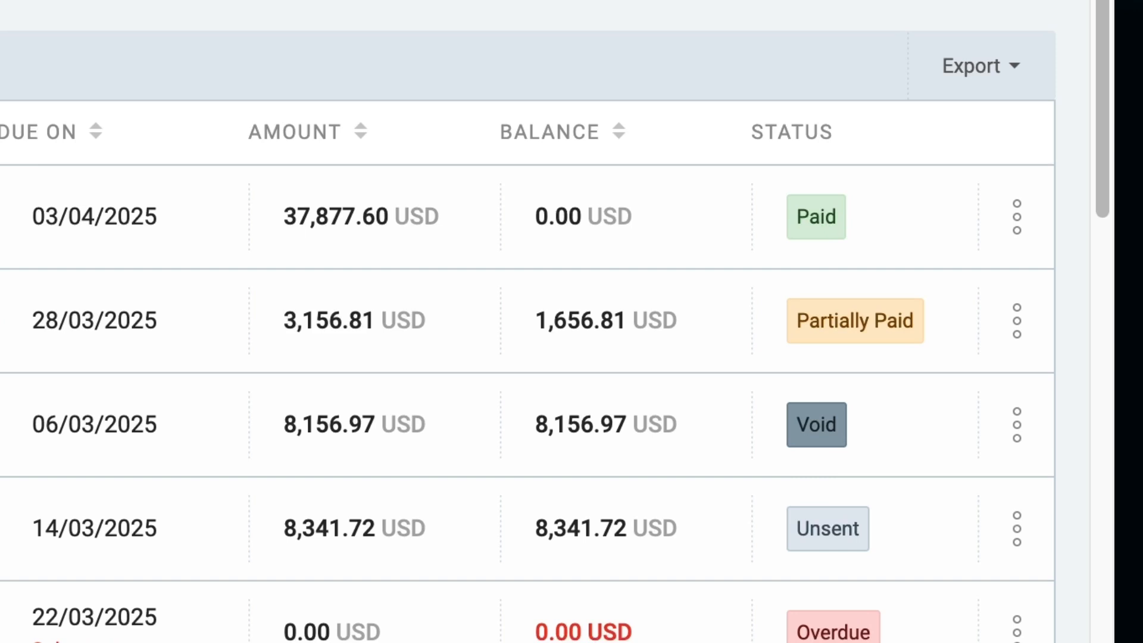
left_click(1016, 424)
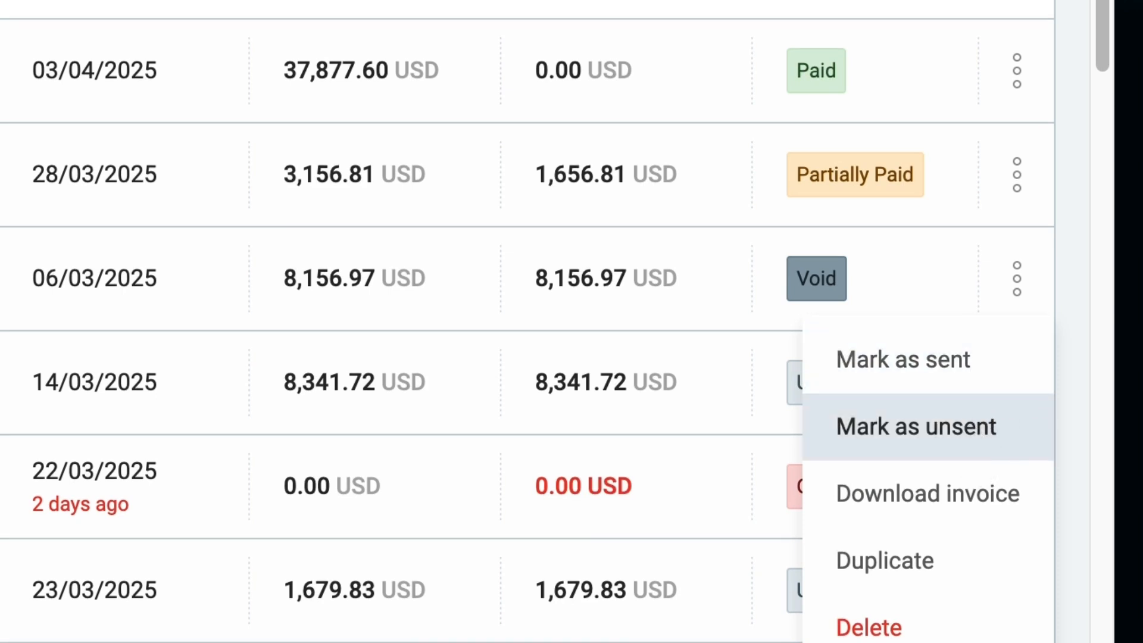
left_click(1014, 188)
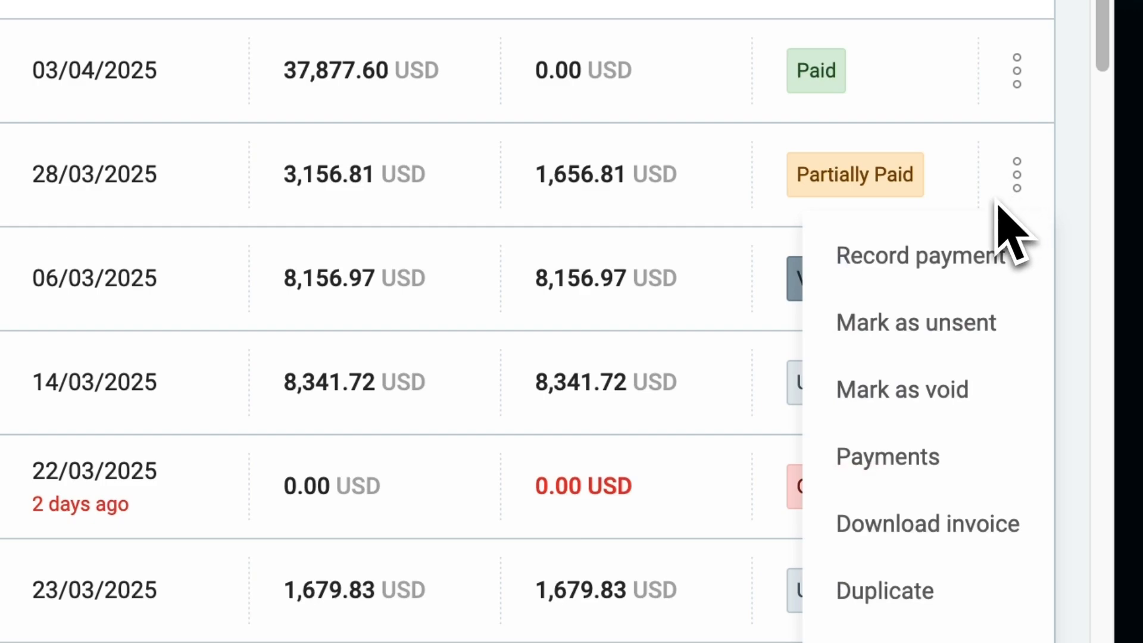
Mark the partially paid invoice of 3,156.81 USD as unsent and accept the removal of its payments
left_click(958, 323)
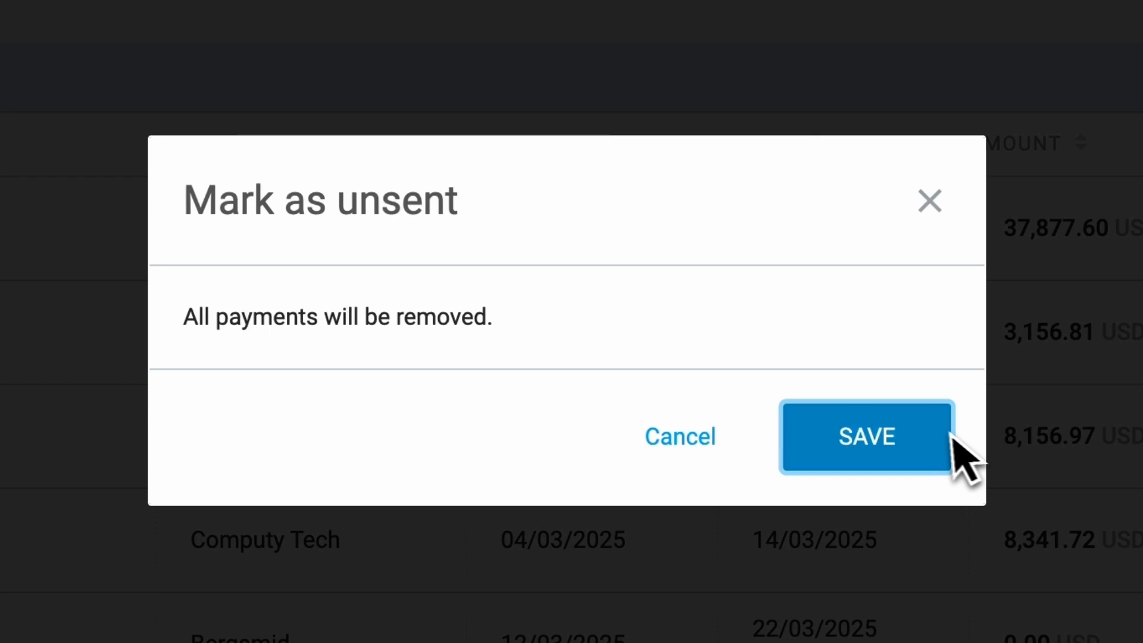
left_click(946, 440)
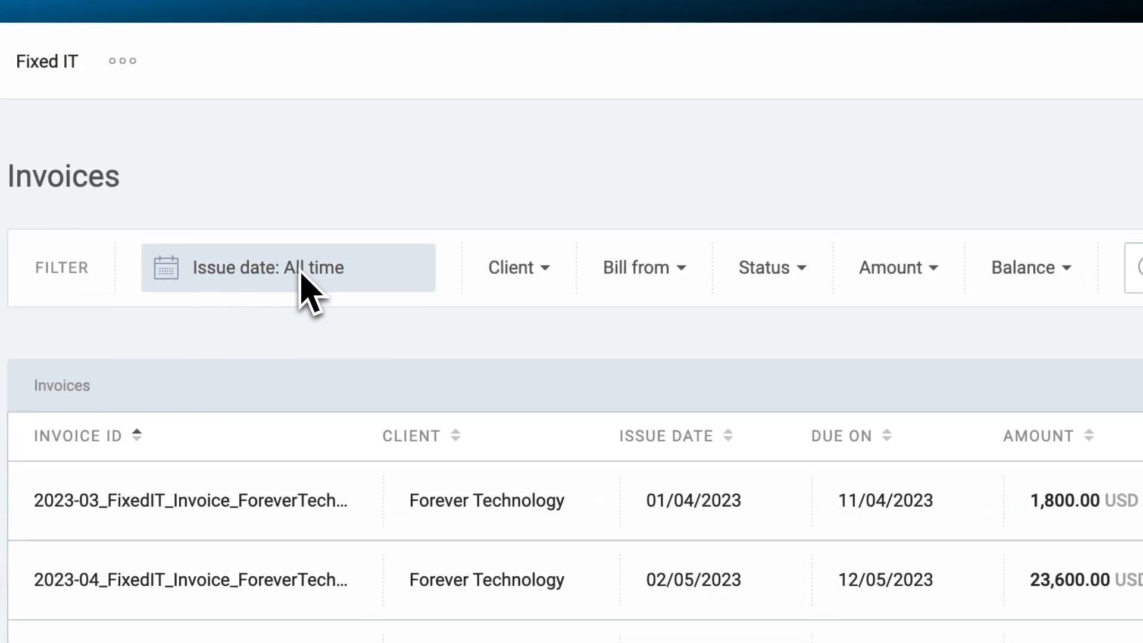
Examine the invoice filter options for issue date, client, bill from, status, amount and balance
left_click(300, 274)
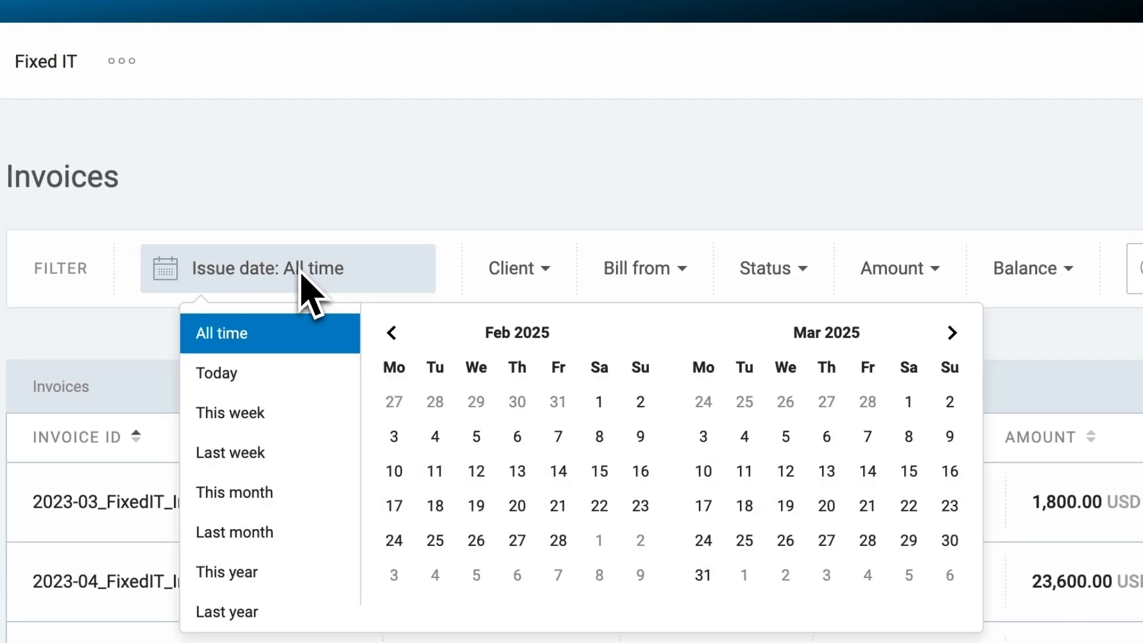
left_click(520, 266)
left_click(635, 271)
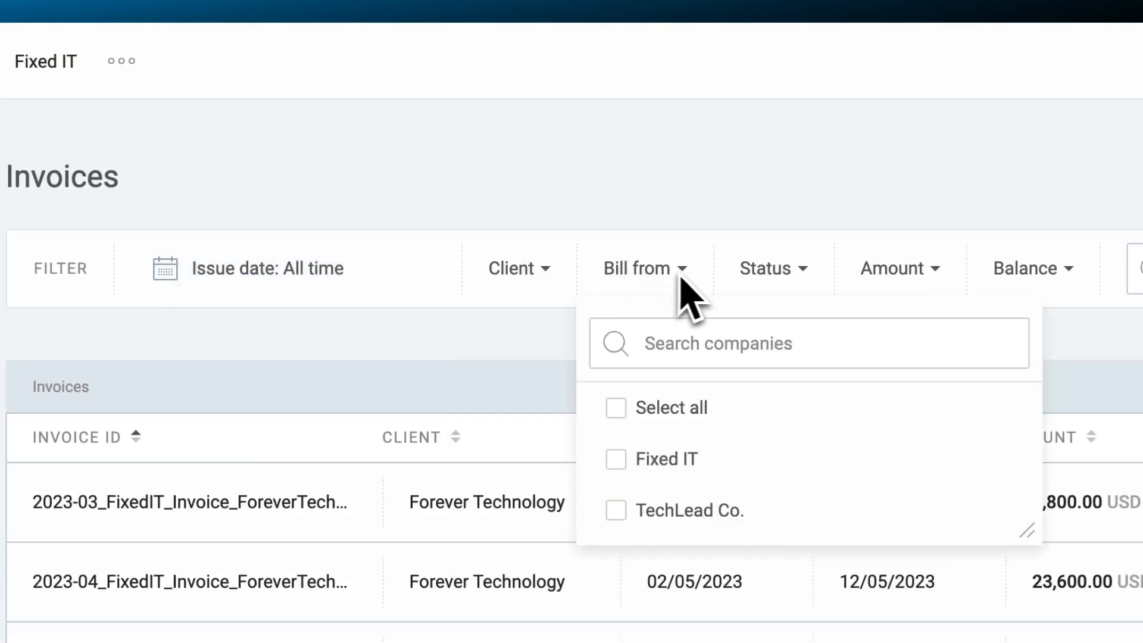
left_click(761, 274)
left_click(886, 272)
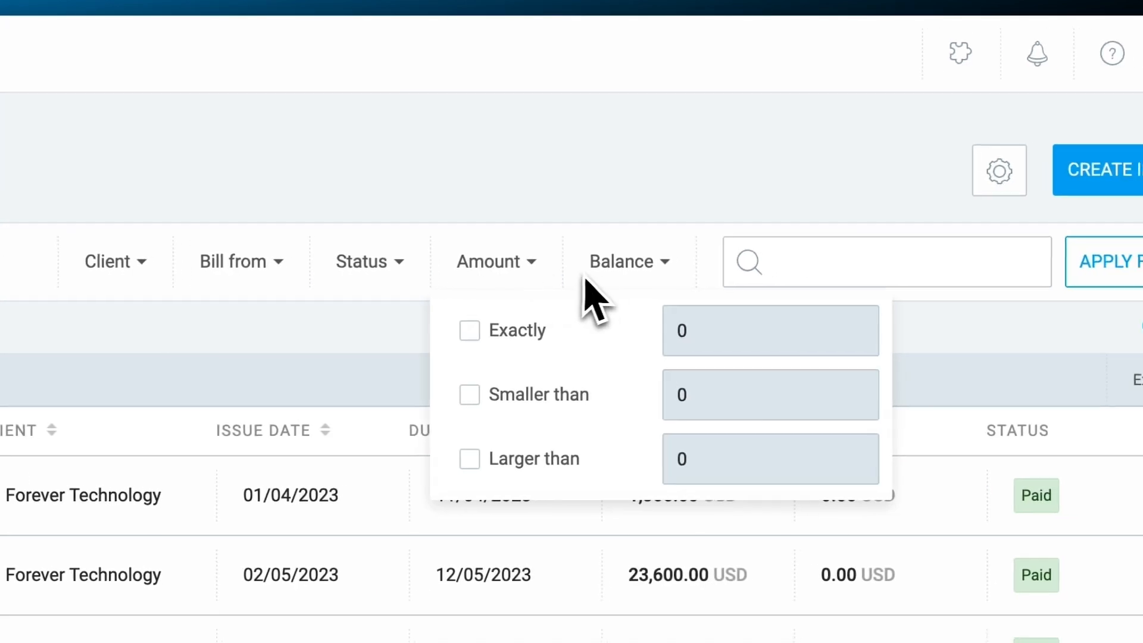
left_click(673, 271)
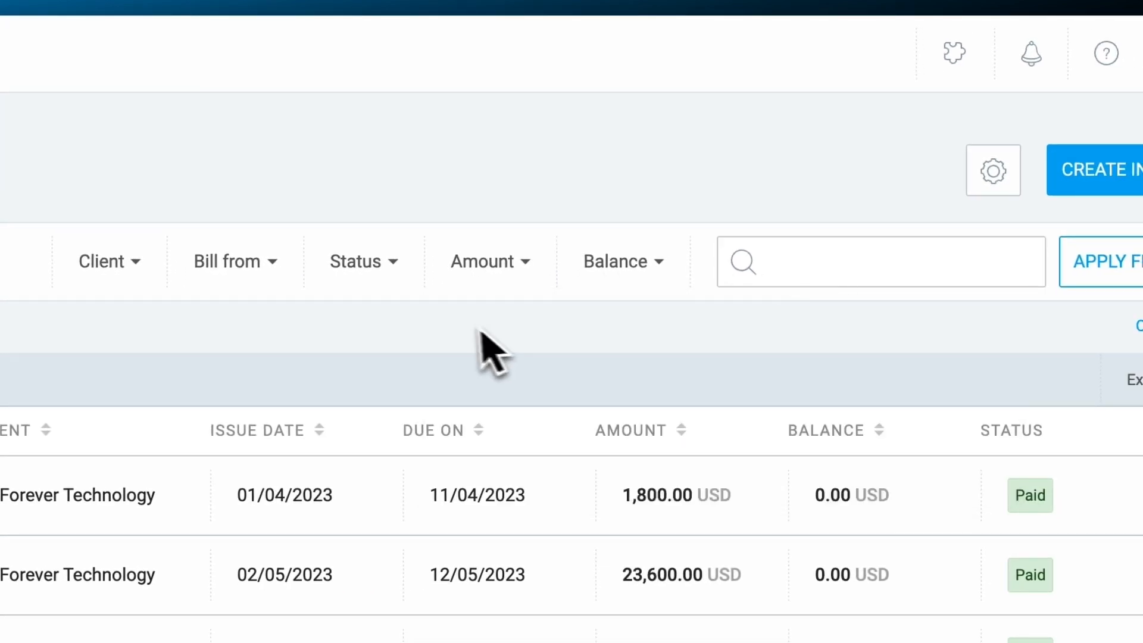
Filter the invoices by the Overdue status and open the customization options for exporting them
left_click(366, 262)
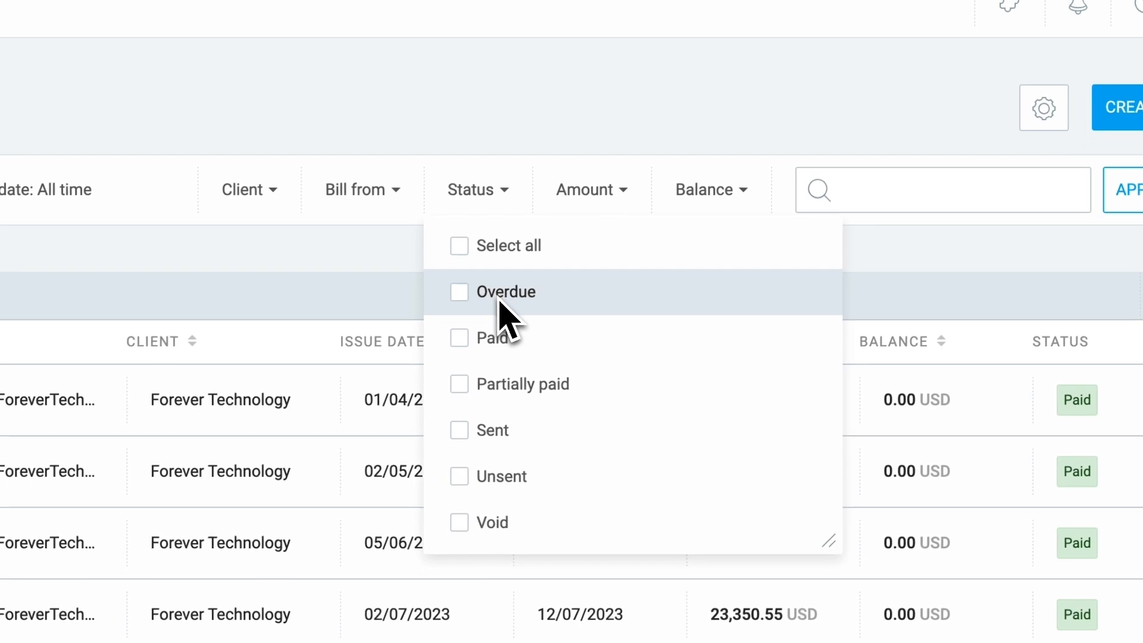
left_click(498, 300)
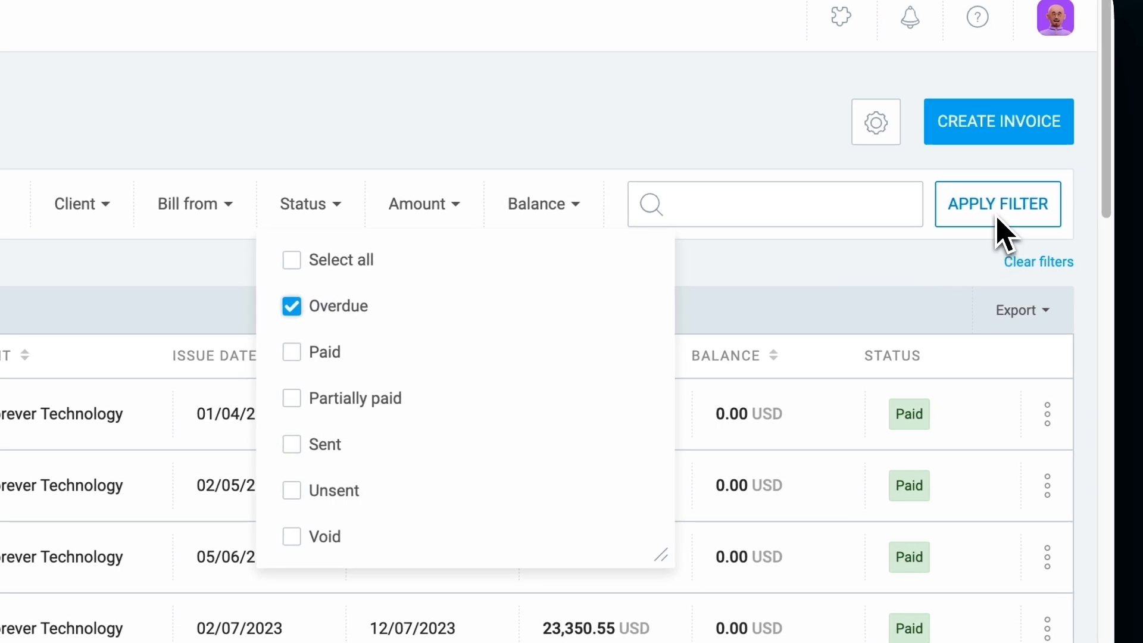
left_click(1006, 236)
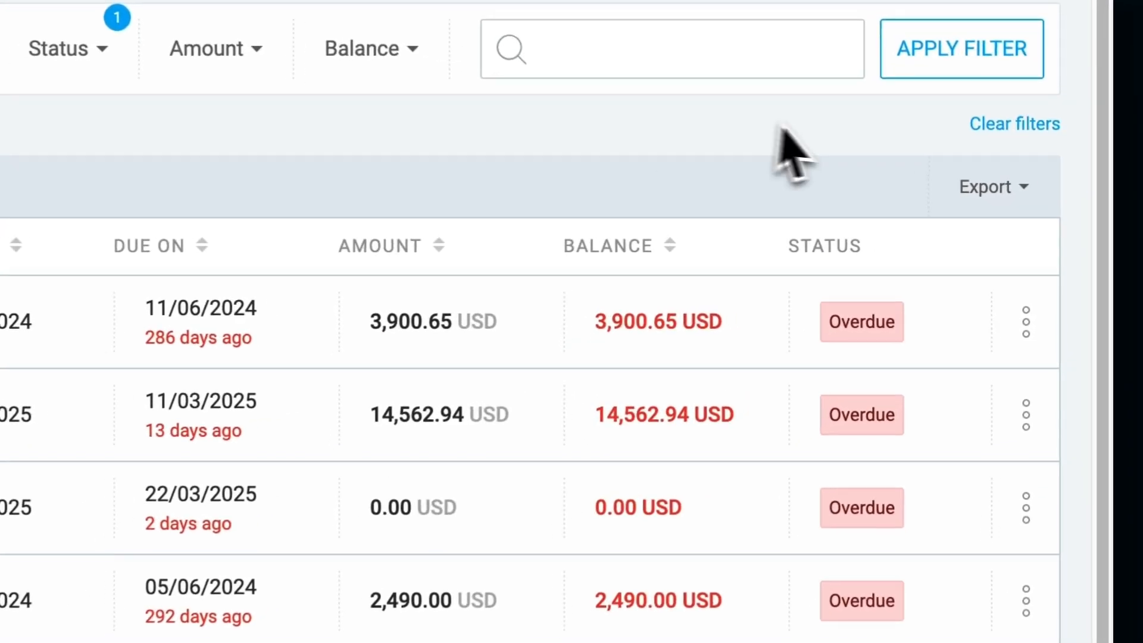
left_click(1039, 225)
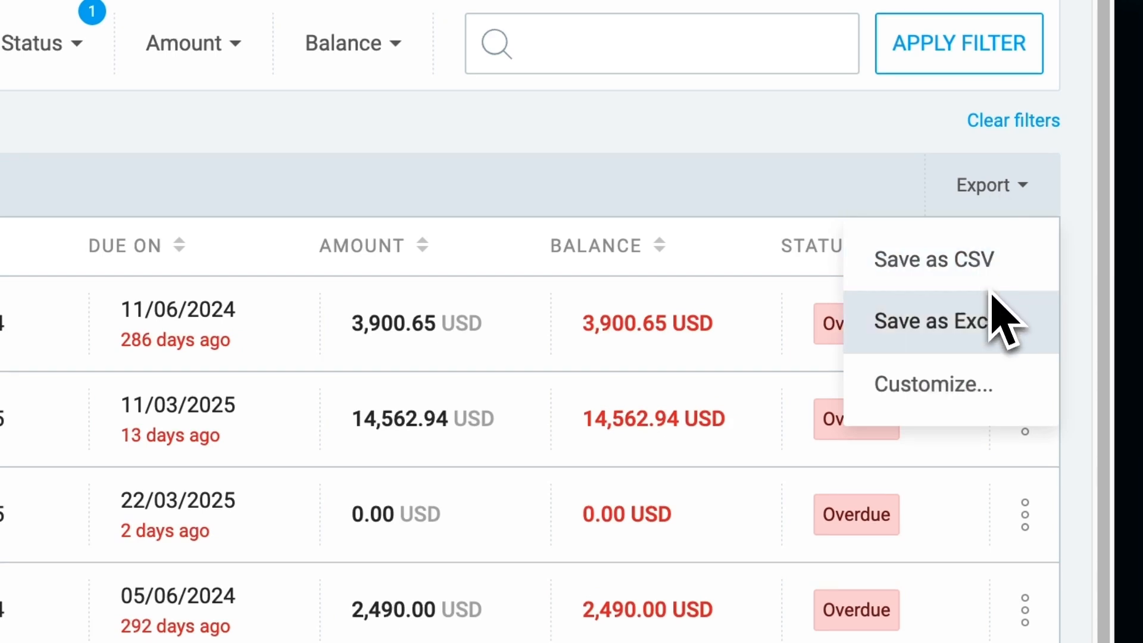
left_click(982, 384)
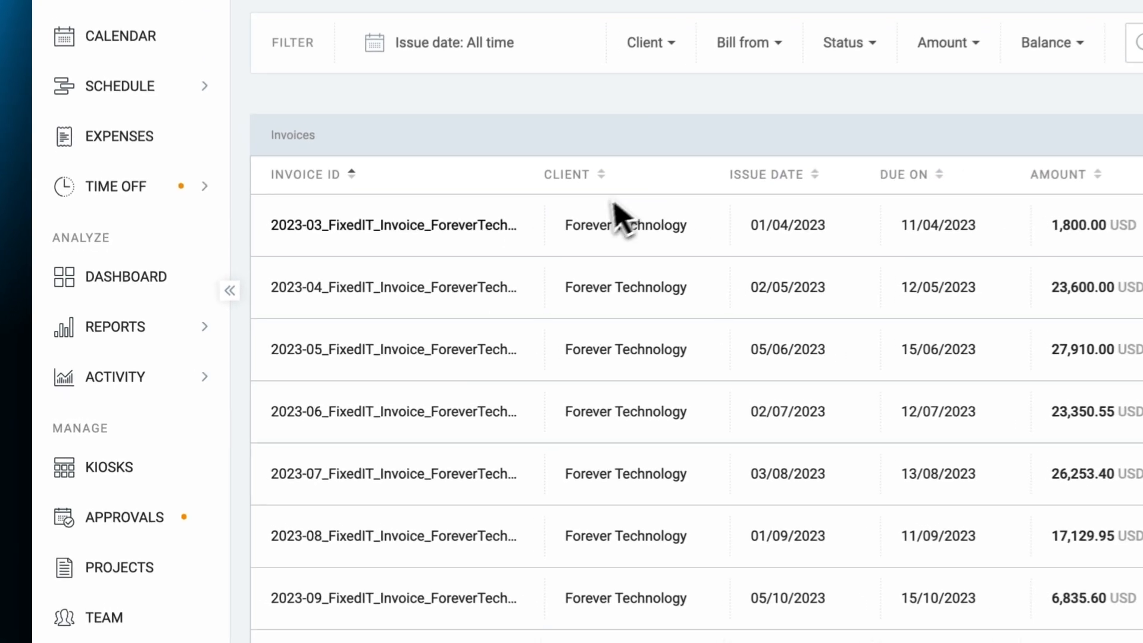
Open the detailed time report and filter its entries by the Uninvoiced status
mouse_move(208, 331)
left_click(290, 409)
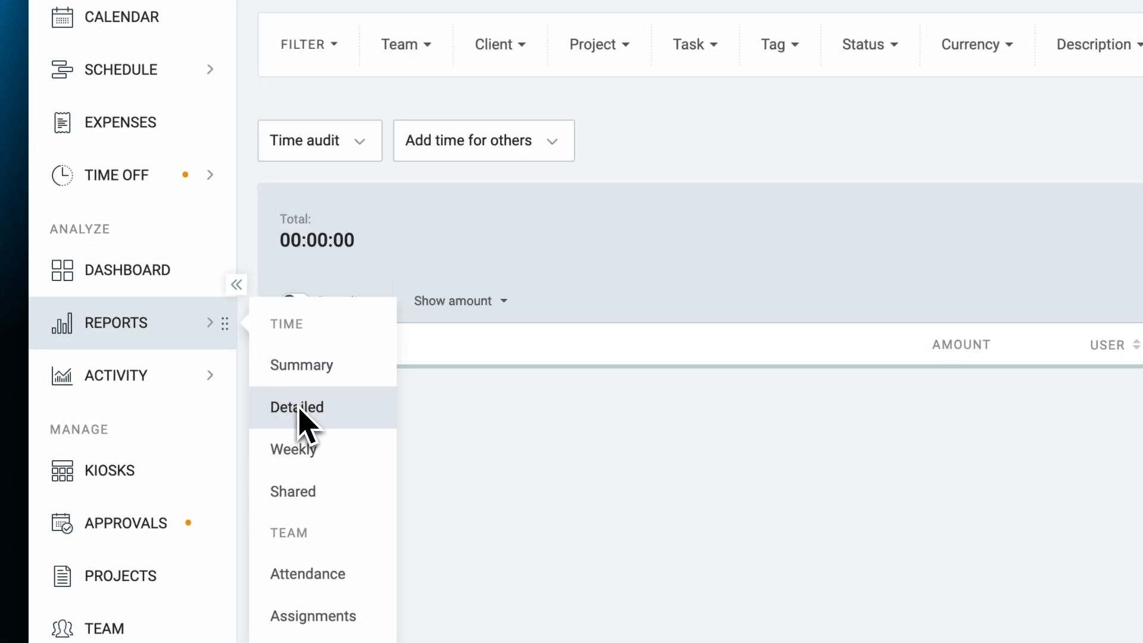
left_click(873, 49)
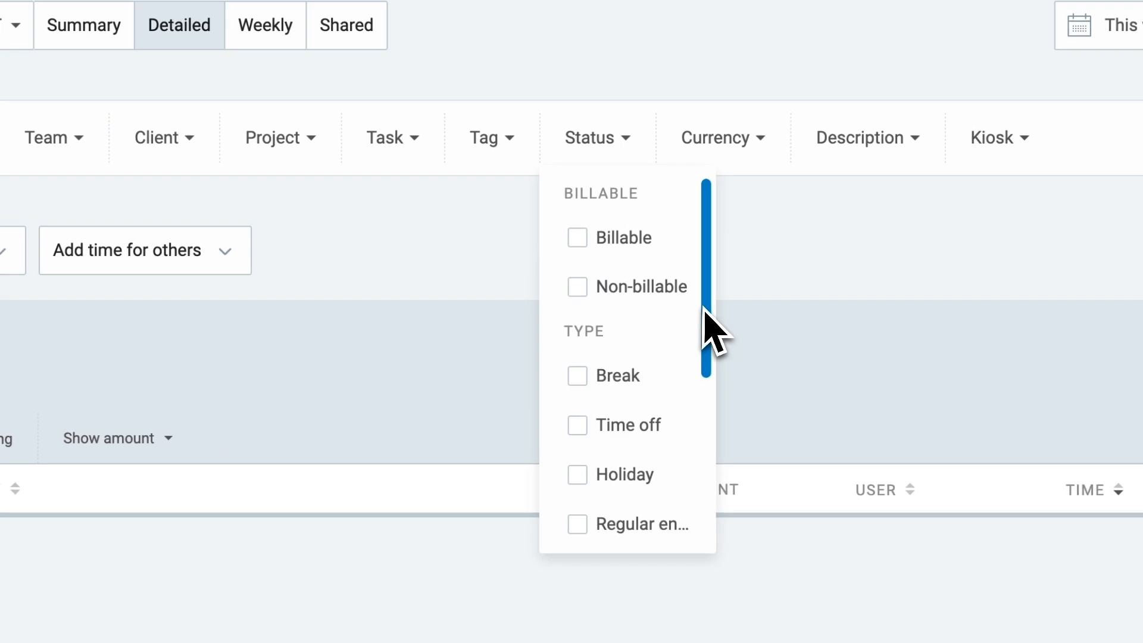
left_click_drag(706, 326, 714, 479)
left_click(667, 530)
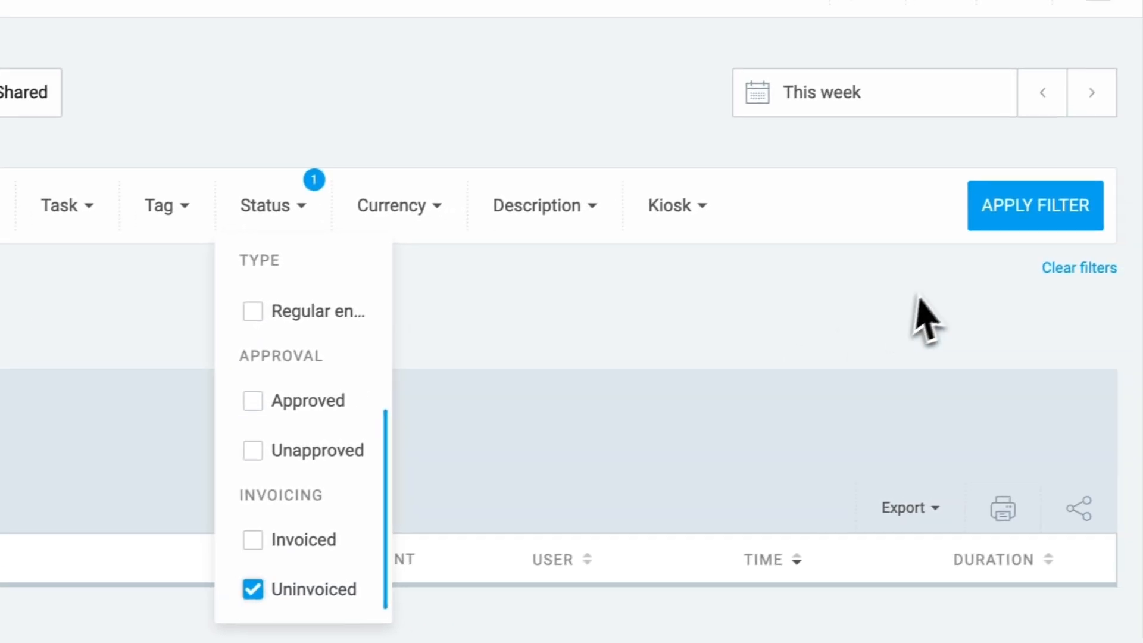
left_click(1034, 206)
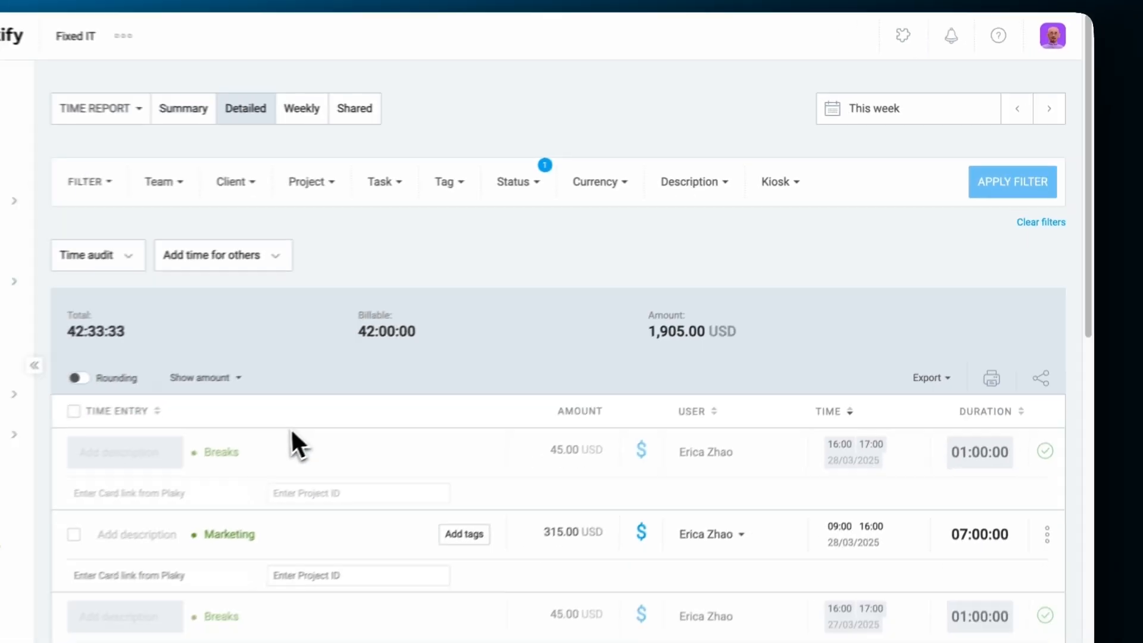
Select the Marketing time entries of 28/03/2025, 27/03/2025 and 26/03/2025 and mark them as invoiced
scroll(366, 400, "down", 3)
left_click(203, 292)
left_click(204, 435)
left_click(203, 577)
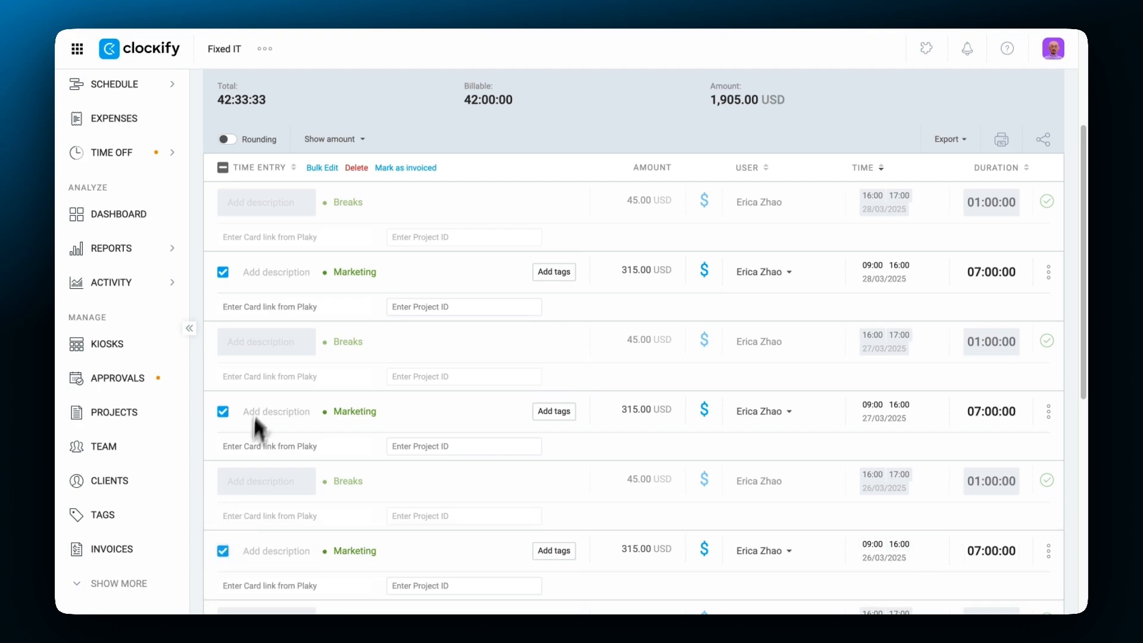
left_click(405, 167)
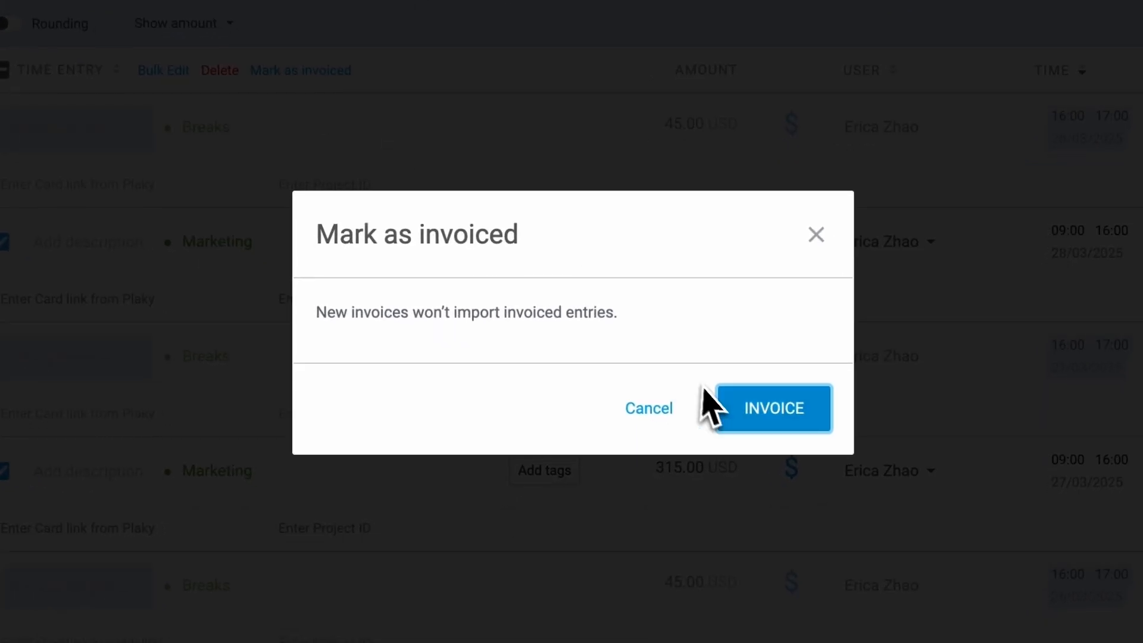
left_click(726, 406)
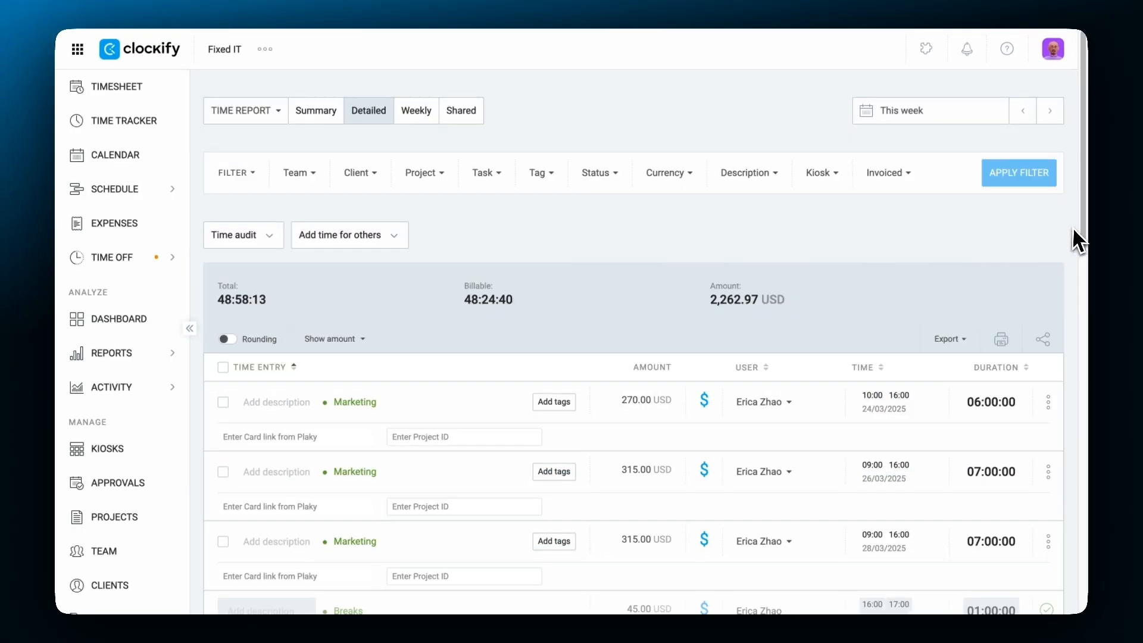
Look through the detailed report's time entries for their invoiced labels
left_click_drag(1074, 231, 1074, 515)
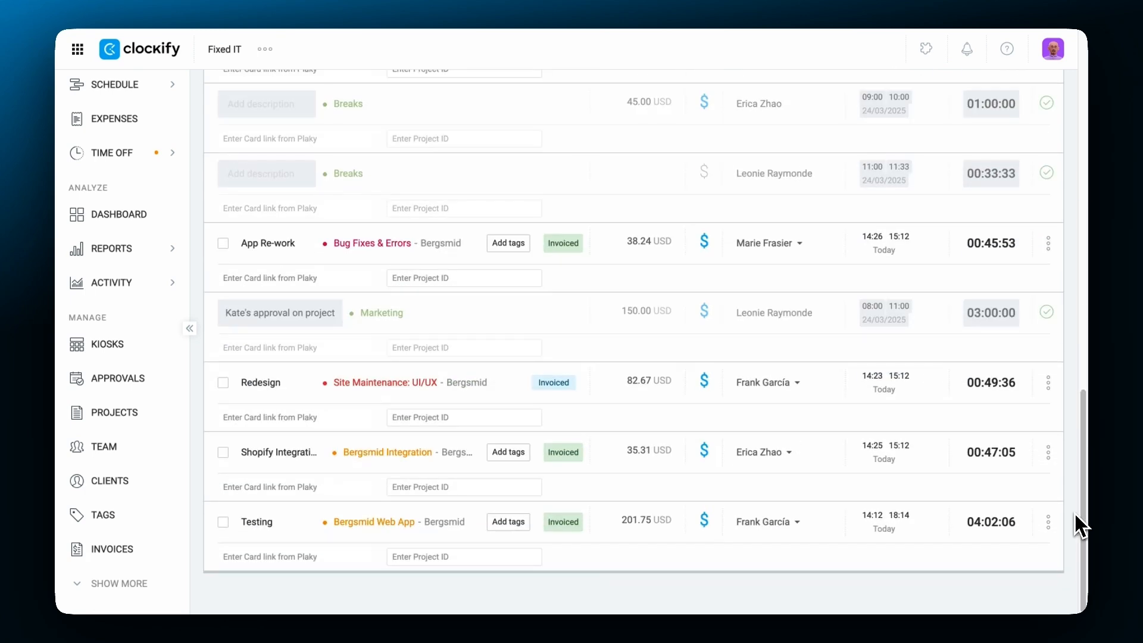
mouse_move(571, 250)
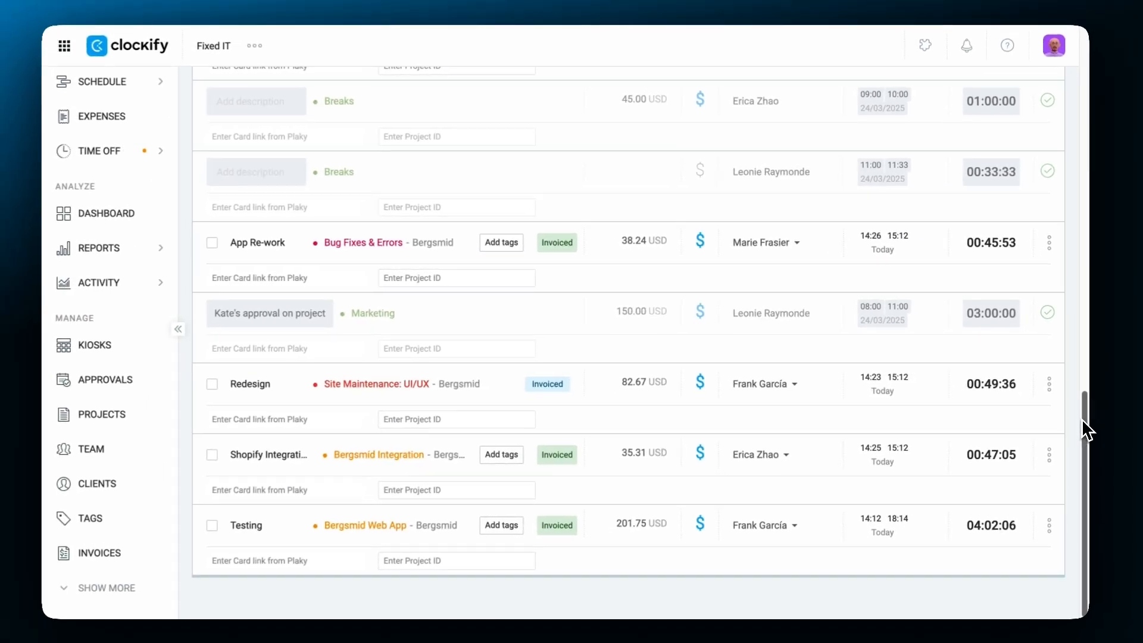
left_click_drag(1083, 424, 1083, 166)
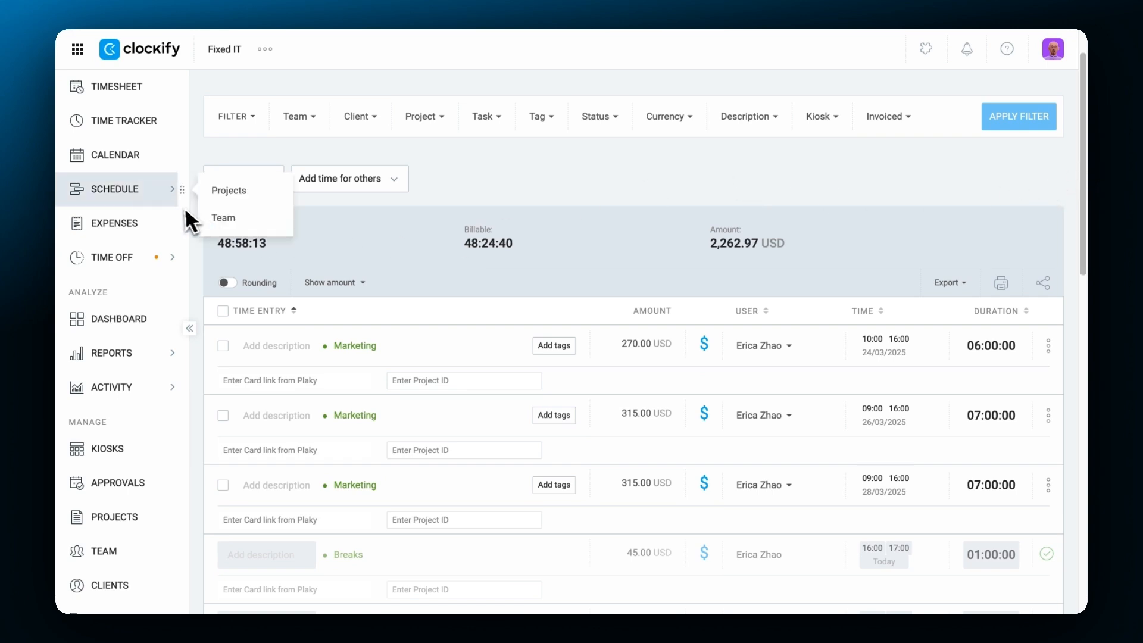
Open the detailed time report again and filter its entries by the Invoiced status
left_click(140, 351)
left_click(374, 114)
left_click(598, 172)
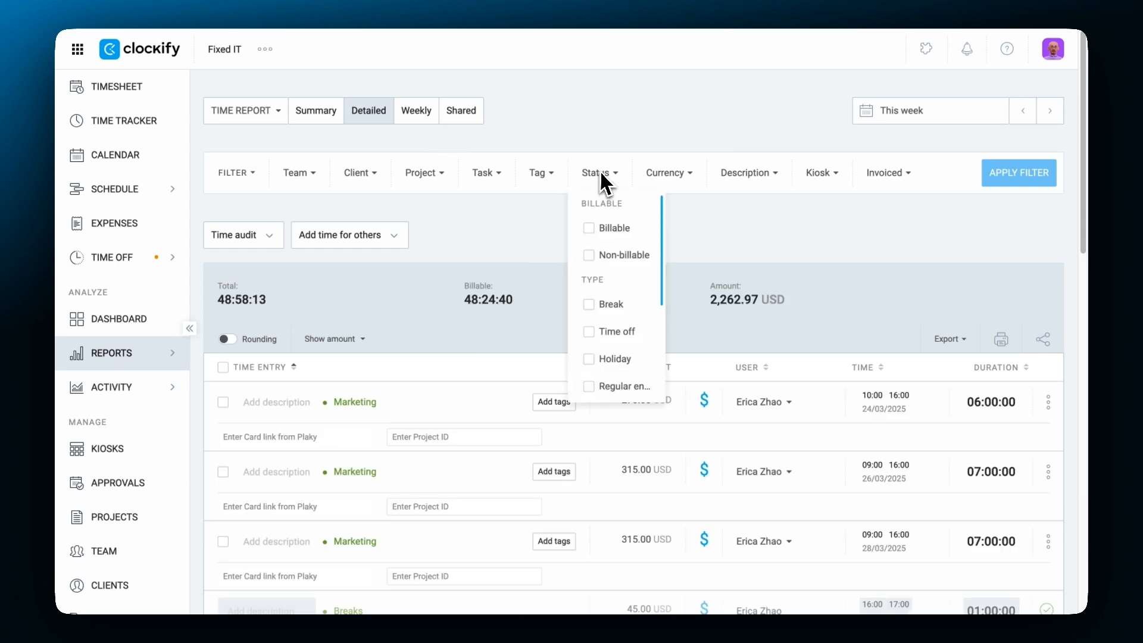
left_click_drag(660, 274, 665, 367)
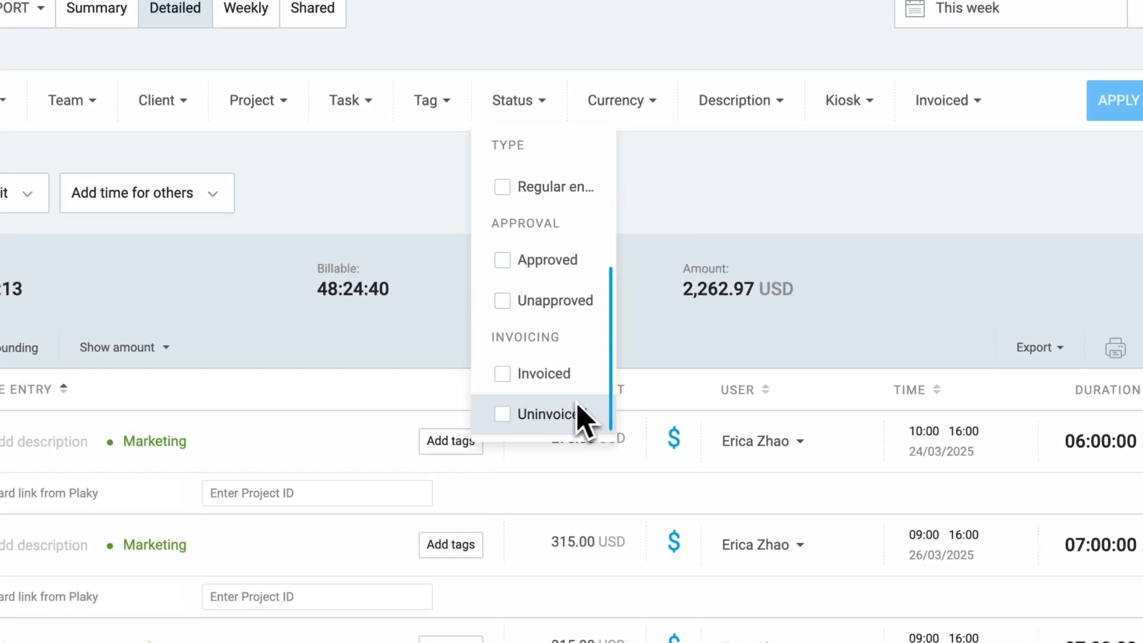
left_click(1097, 105)
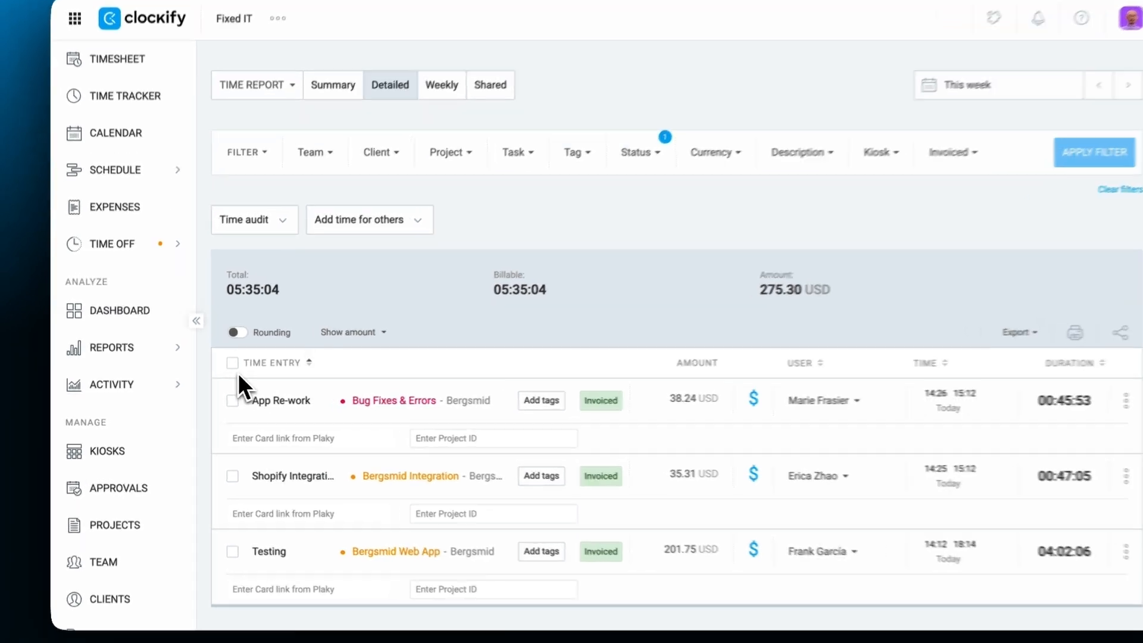
Select all the filtered Bergsmid time entries and mark them as uninvoiced
left_click(232, 364)
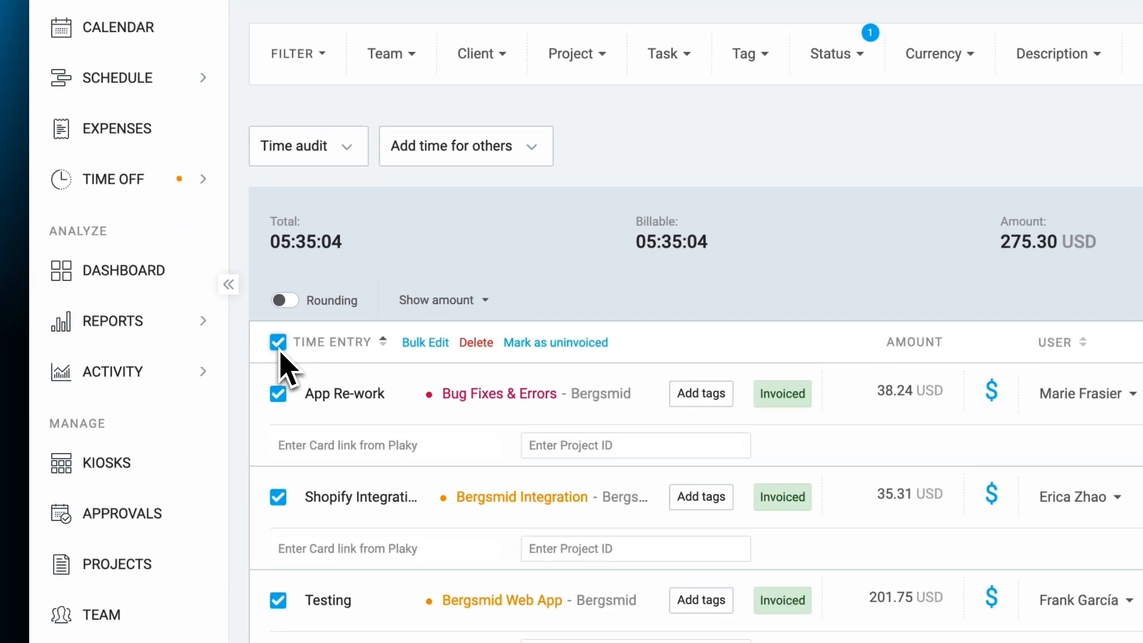
left_click(525, 343)
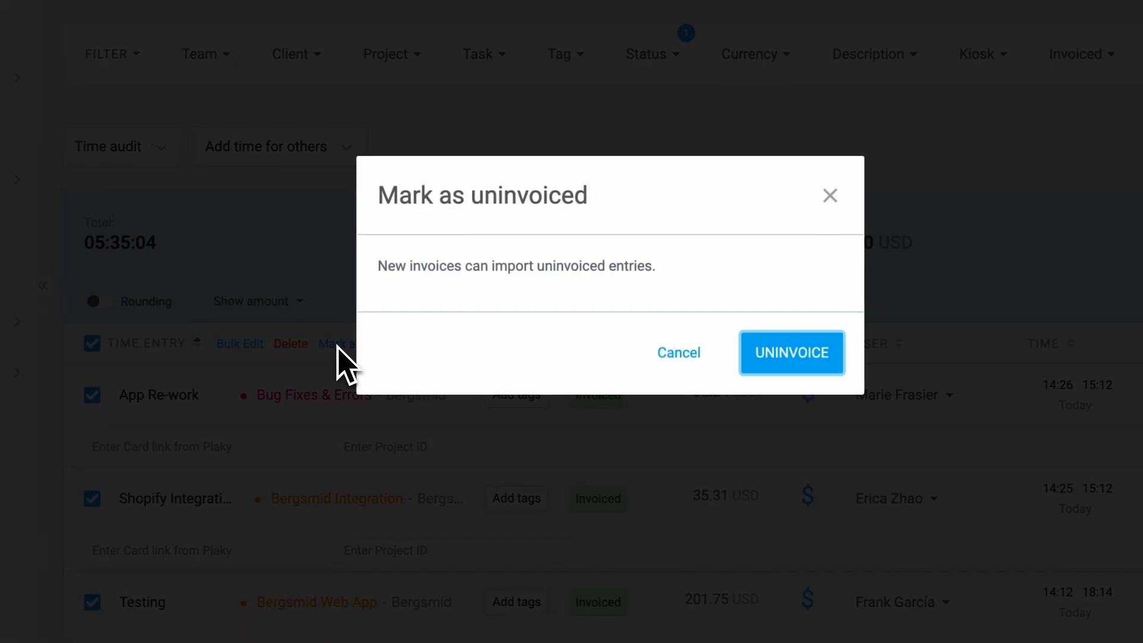
left_click(784, 354)
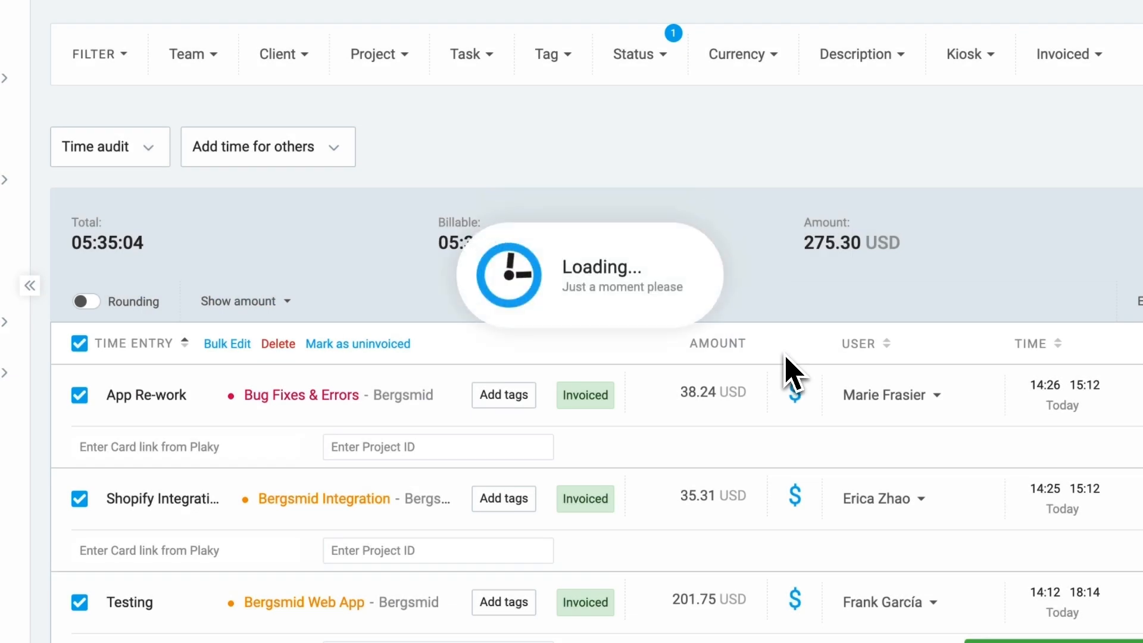